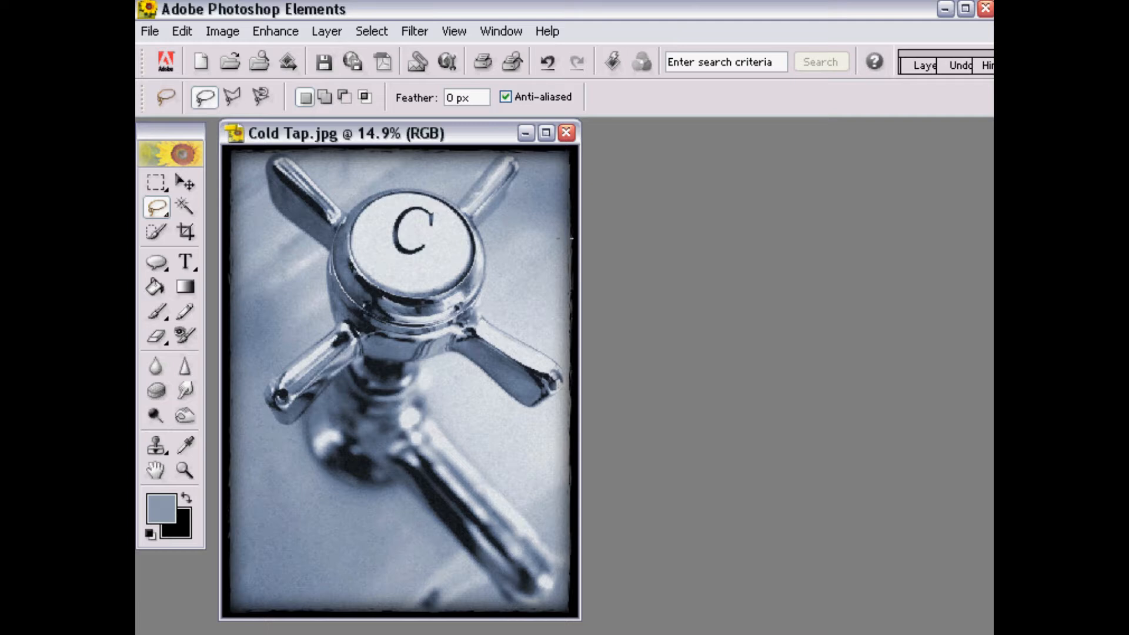
# Create a new A4 document named Light Box with white contents
pyautogui.click(151, 32)
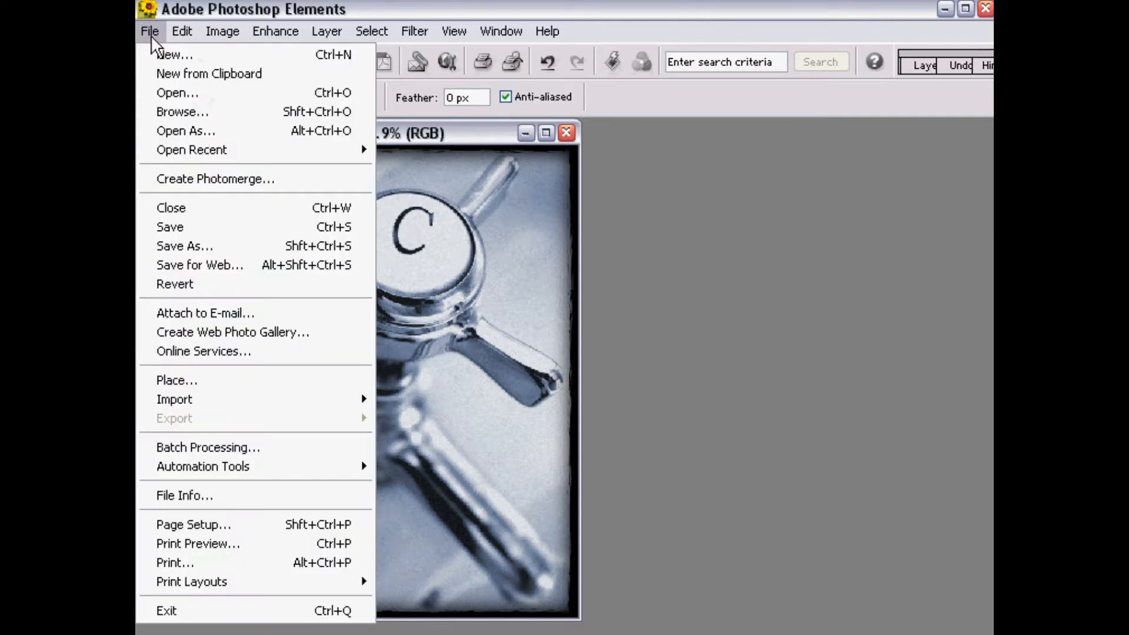
pyautogui.click(185, 54)
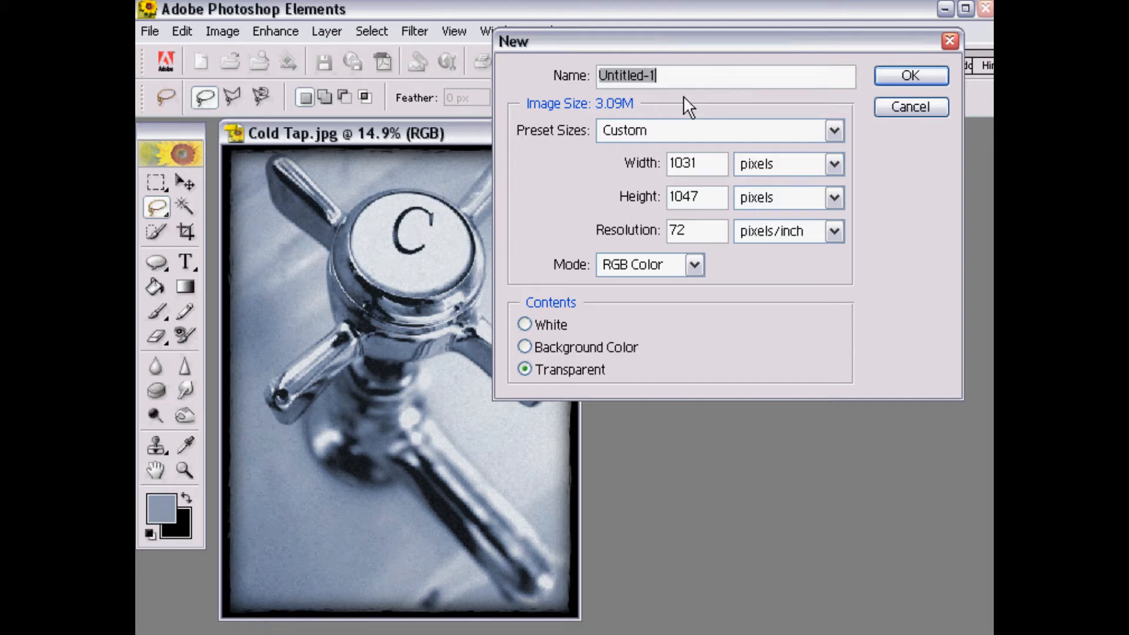
pyautogui.write('Light ')
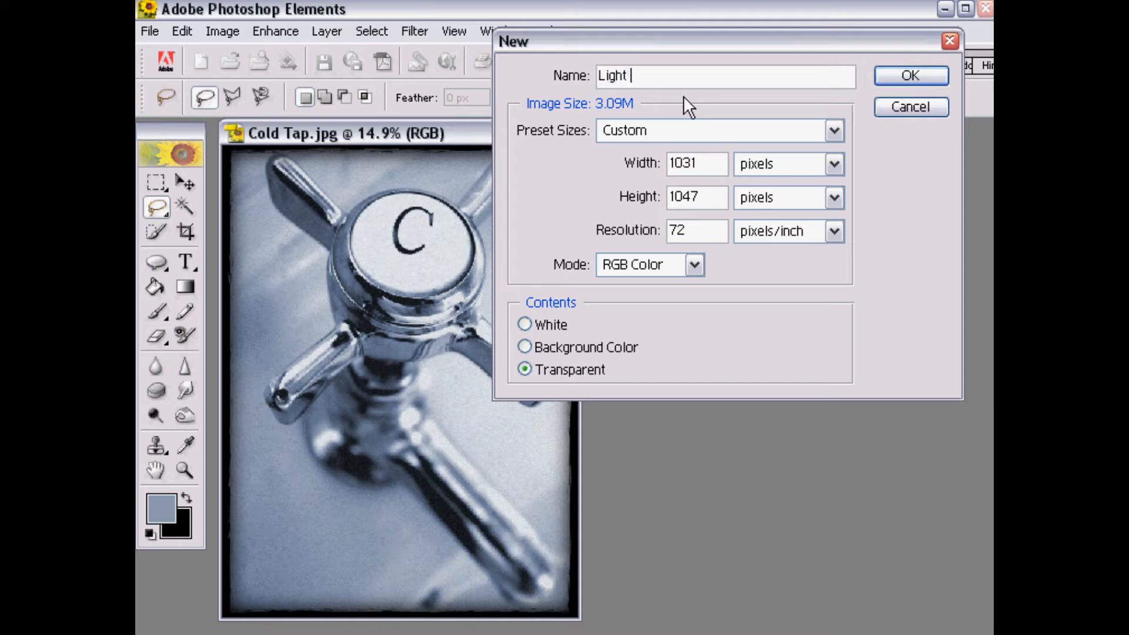
pyautogui.write('Box')
pyautogui.click(835, 130)
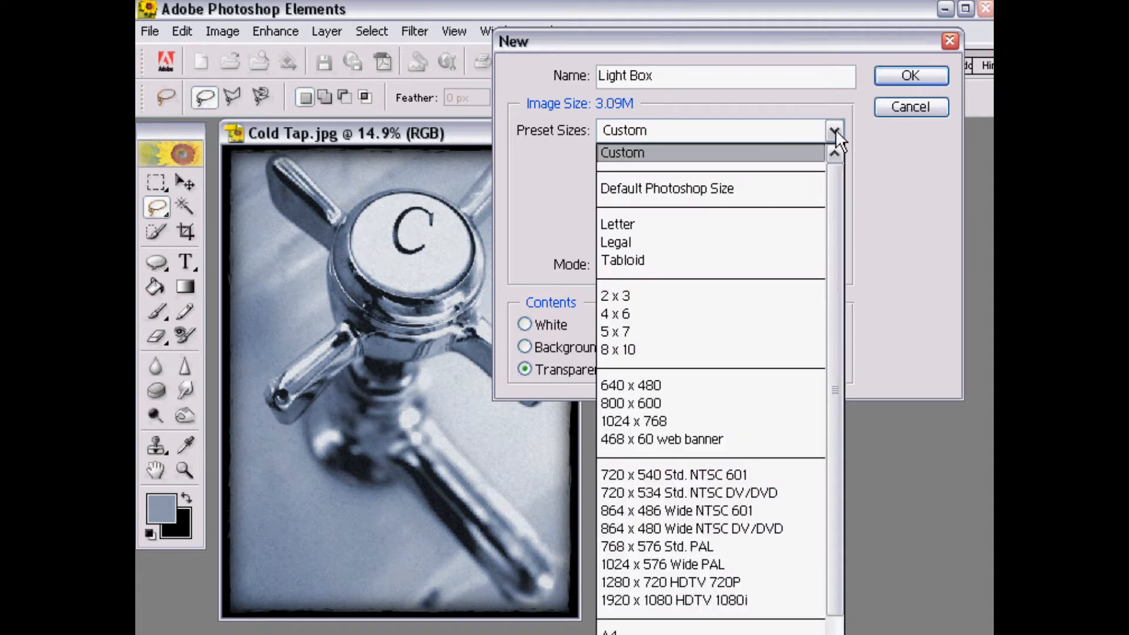
pyautogui.scroll(-1, 835, 191)
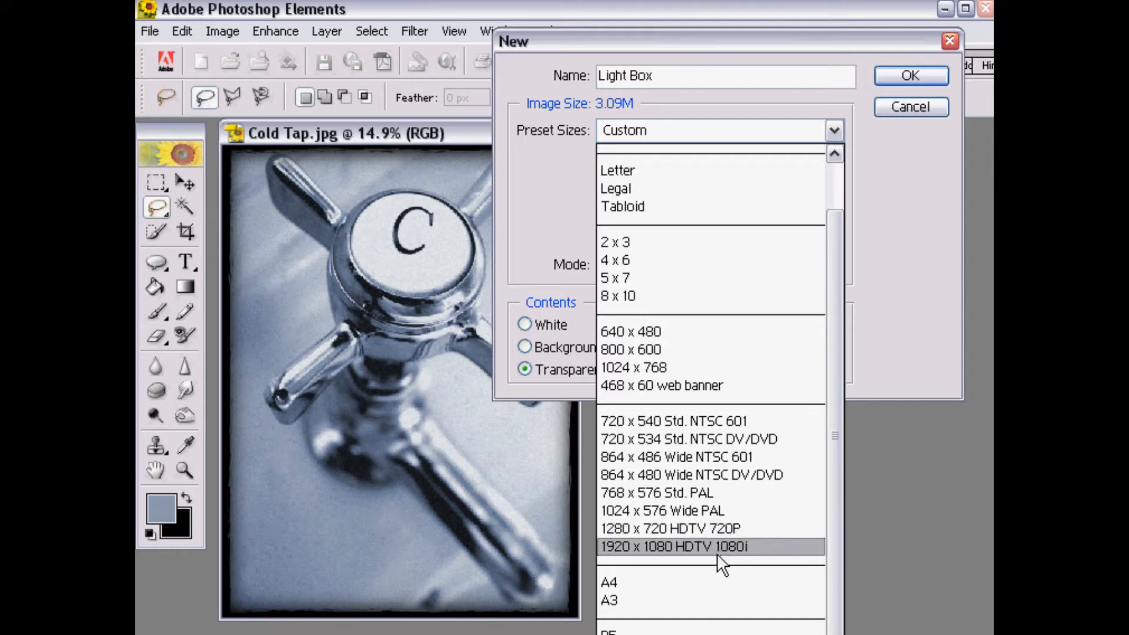
pyautogui.click(616, 582)
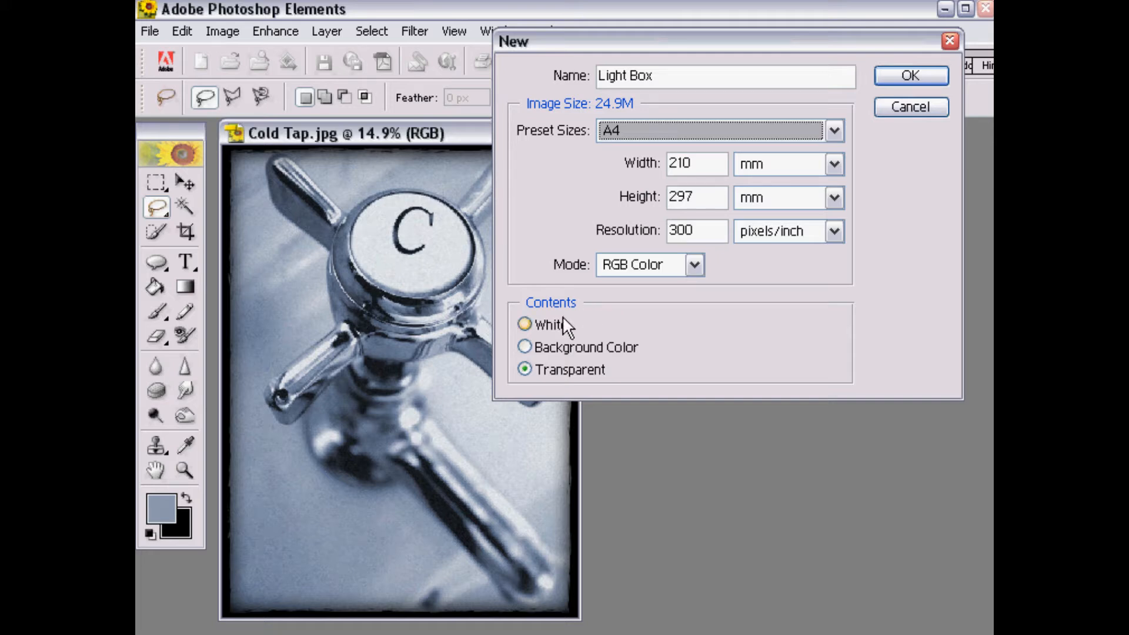
pyautogui.click(533, 325)
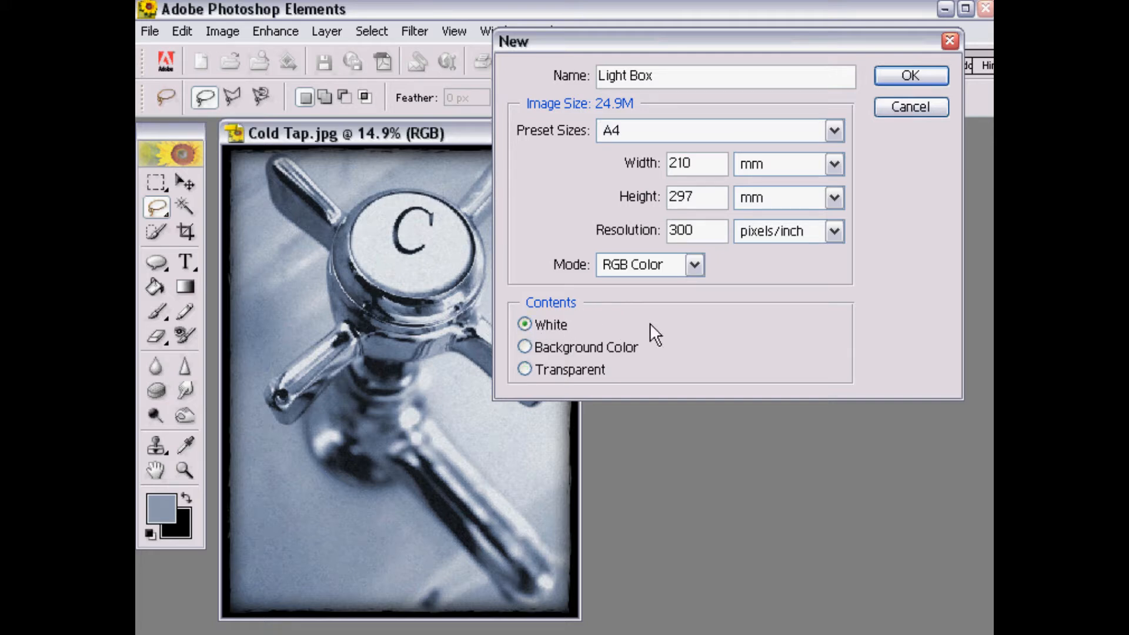
pyautogui.click(888, 75)
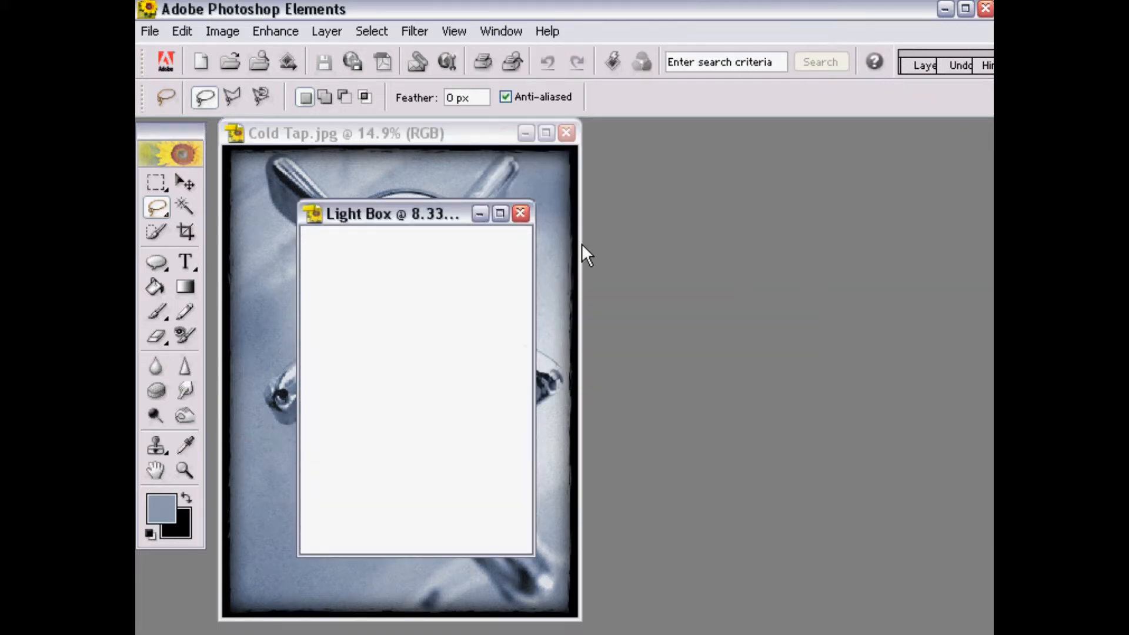
# Place the Light Box window beside the Cold Tap.jpg photo and fit it on screen so both images are fully visible
pyautogui.moveTo(432, 212); pyautogui.dragTo(792, 145)
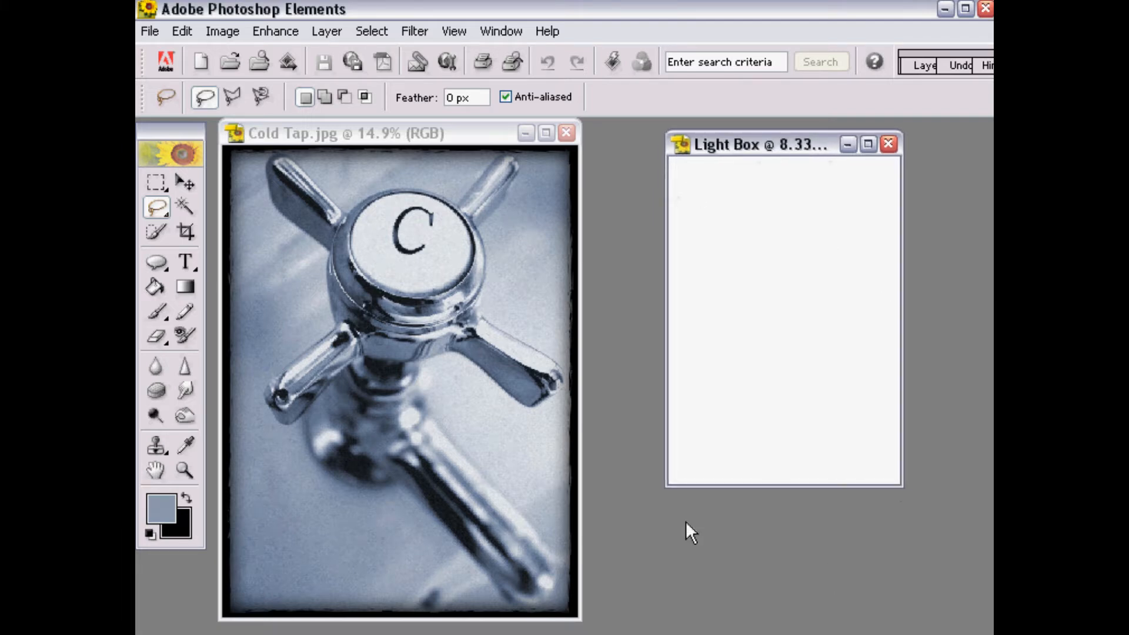
pyautogui.click(184, 470)
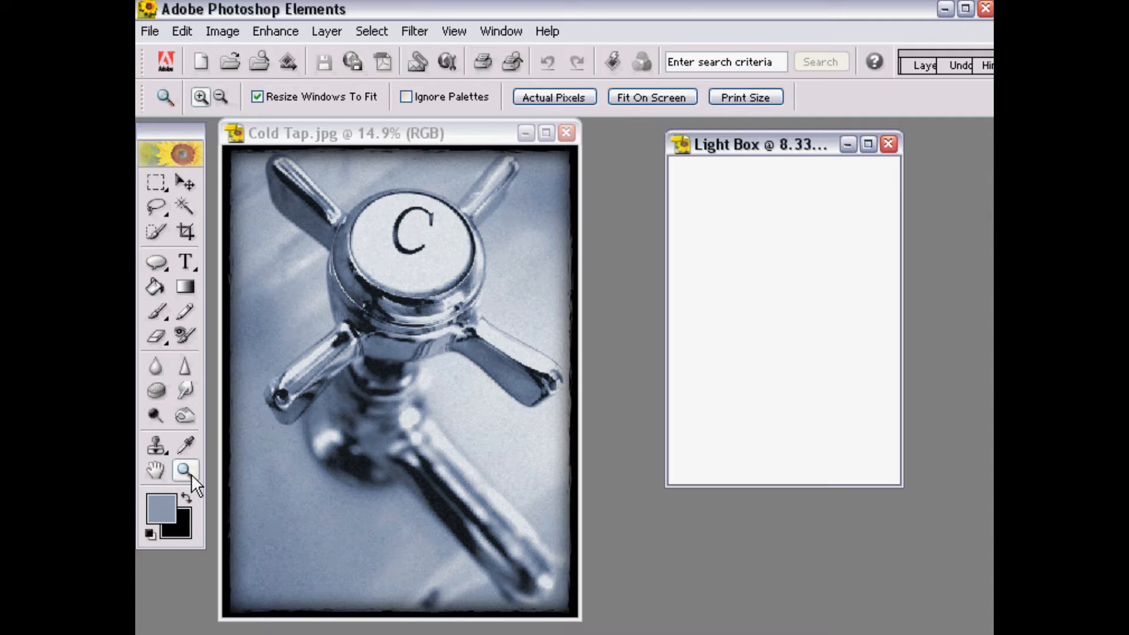
pyautogui.click(647, 98)
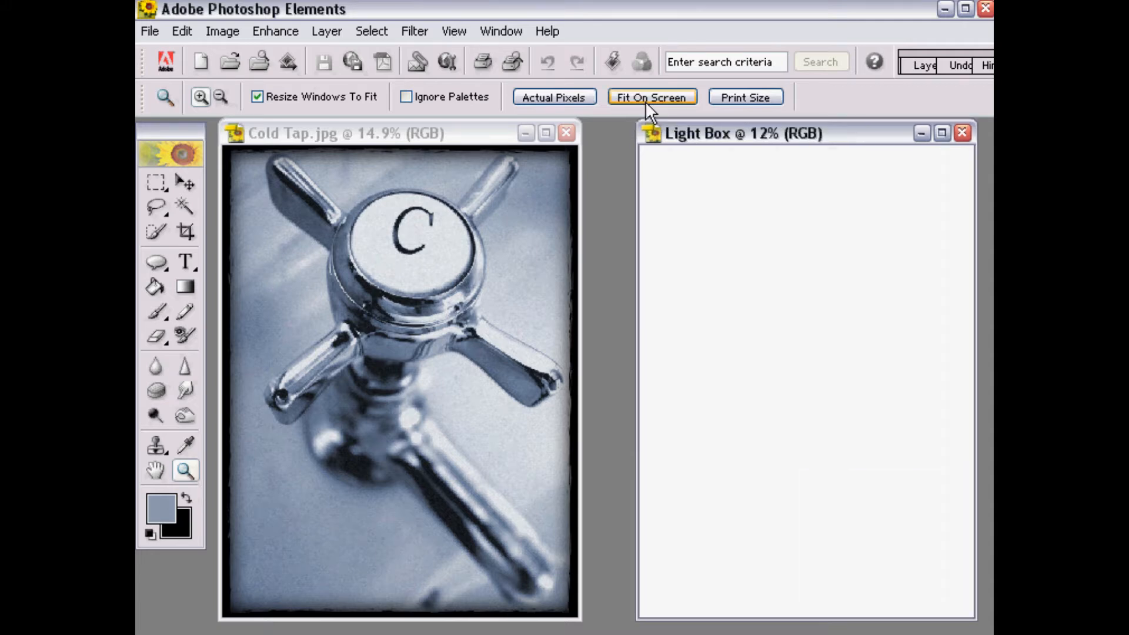
pyautogui.moveTo(732, 135); pyautogui.dragTo(749, 136)
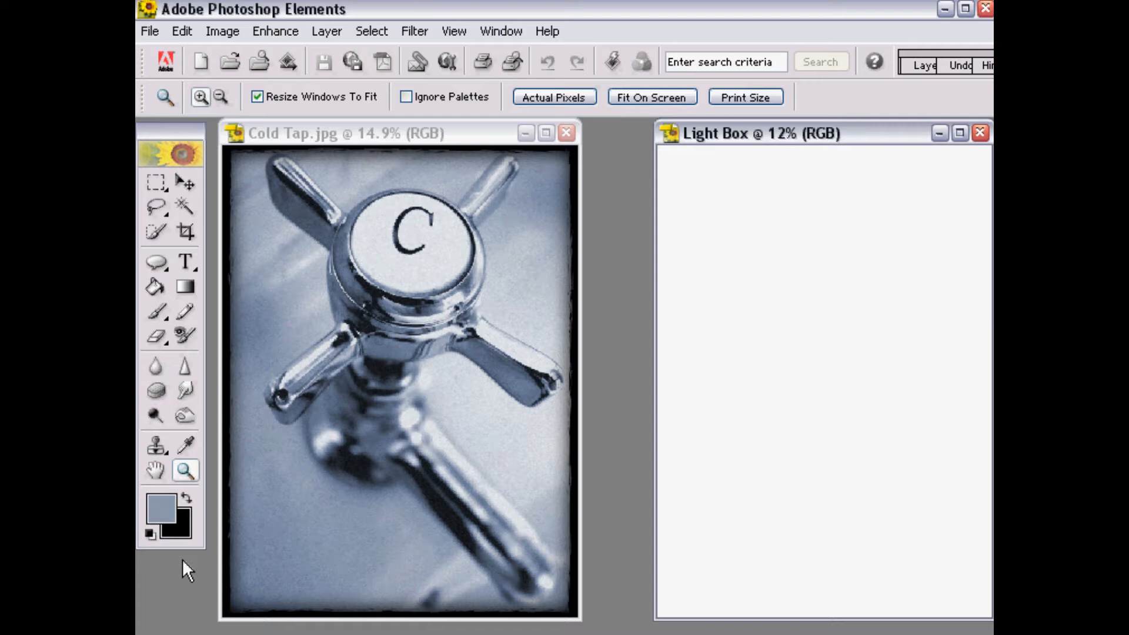
# Reset the colours to default black and white, and enlarge the Cold Tap.jpg window beyond the image edges with the Polygonal Lasso tool active
pyautogui.click(150, 533)
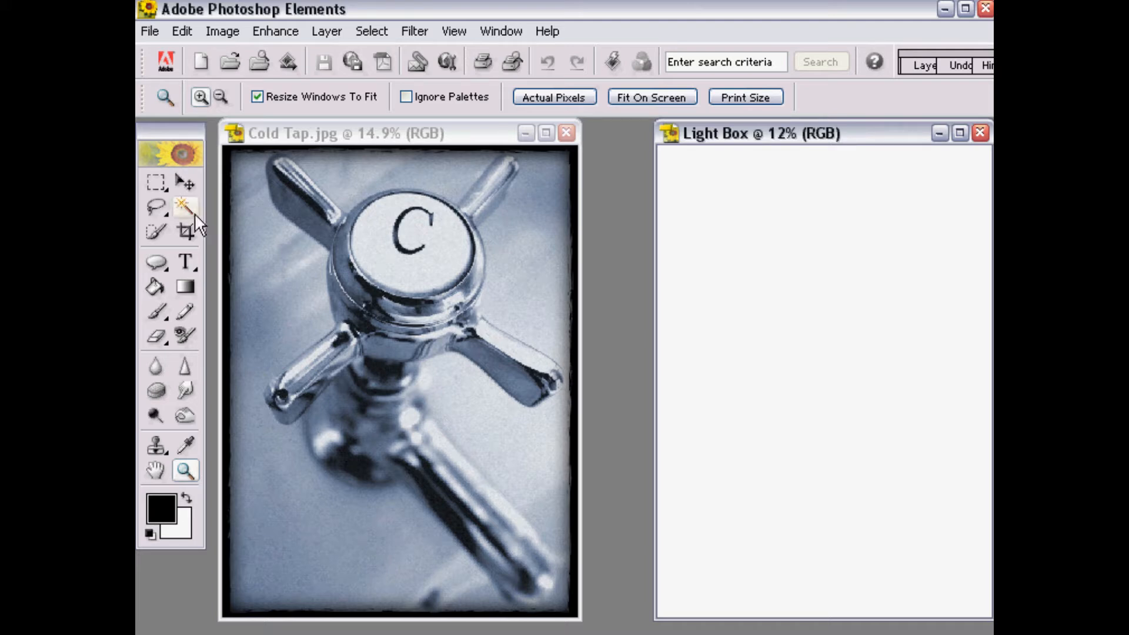
pyautogui.click(163, 213)
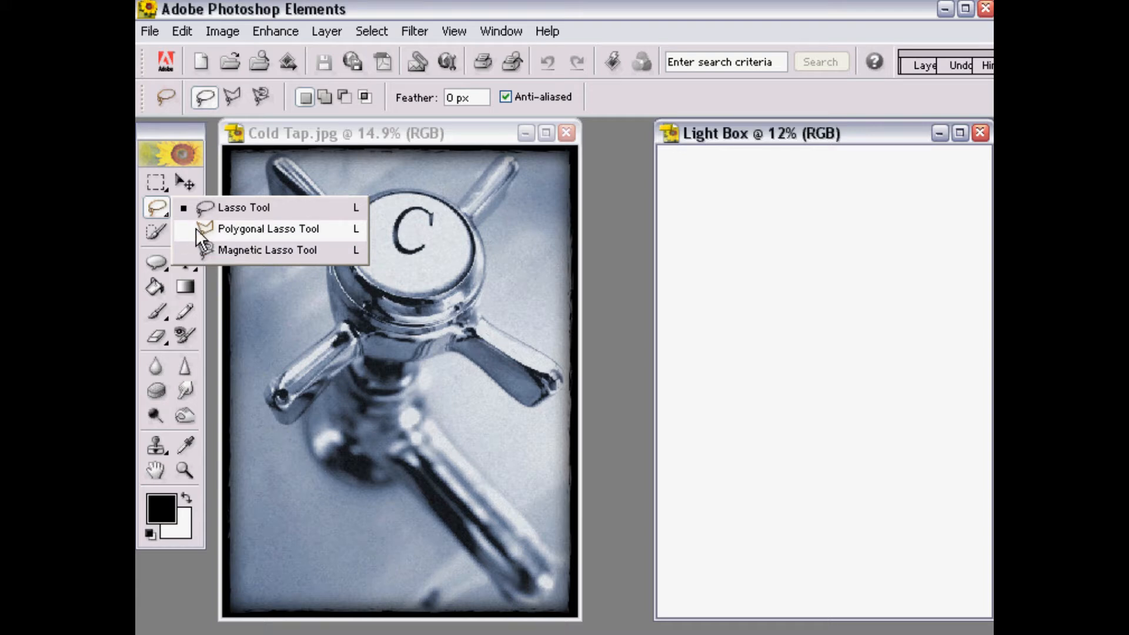
pyautogui.click(259, 230)
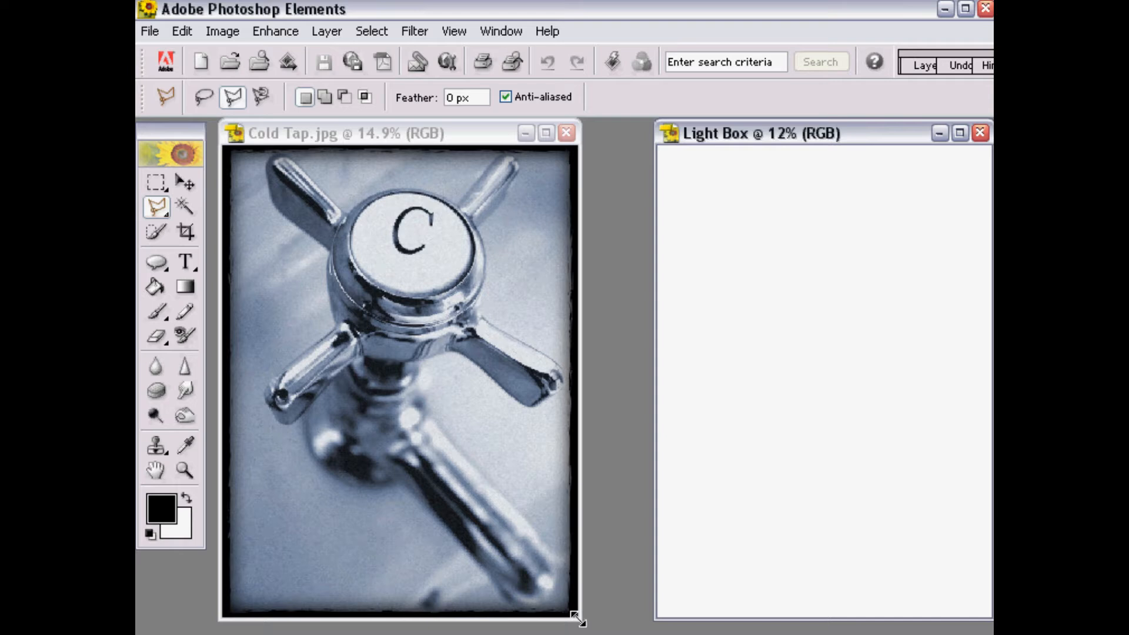
pyautogui.moveTo(578, 620); pyautogui.dragTo(635, 634)
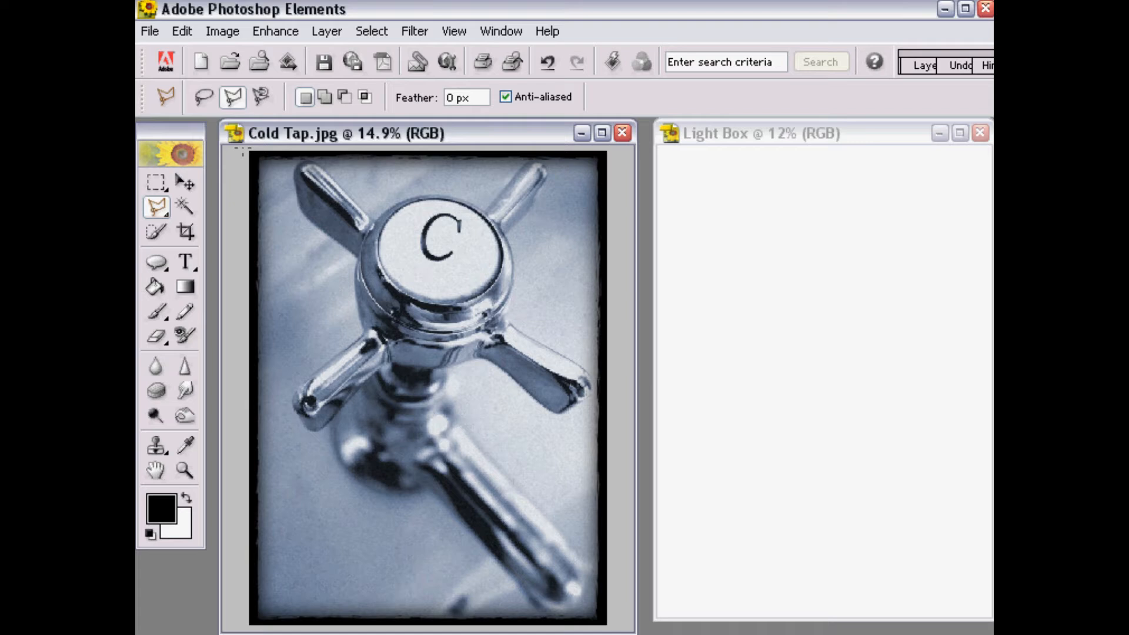
# Select a slightly slanted four-sided piece over the photo's upper-left quarter with the Polygonal Lasso and cut it out
pyautogui.click(243, 149)
pyautogui.click(418, 148)
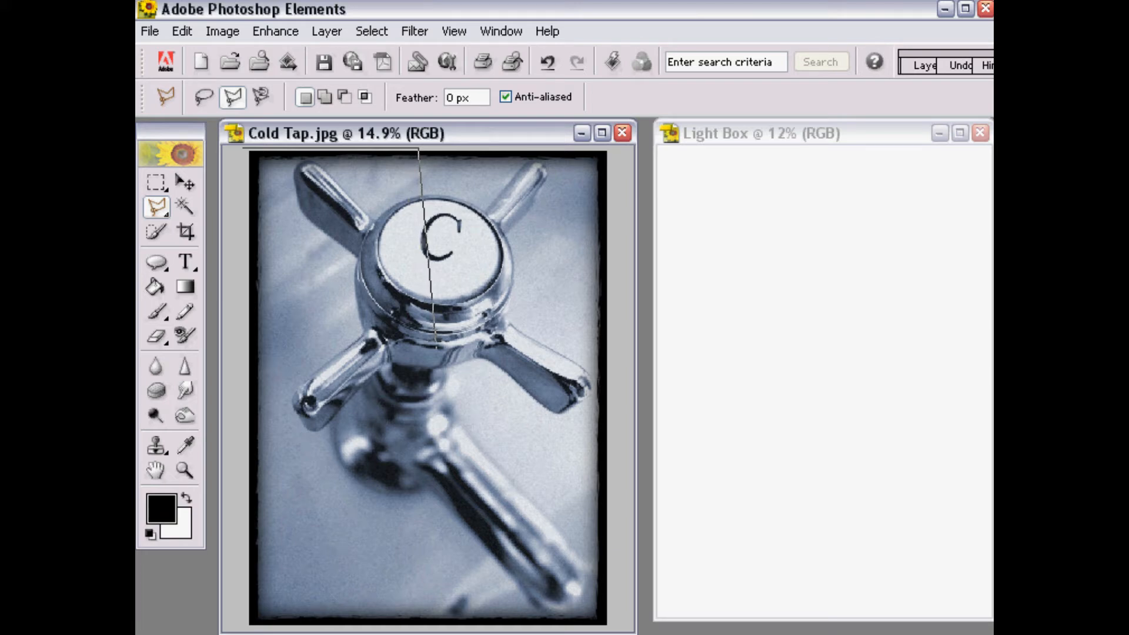
pyautogui.click(435, 341)
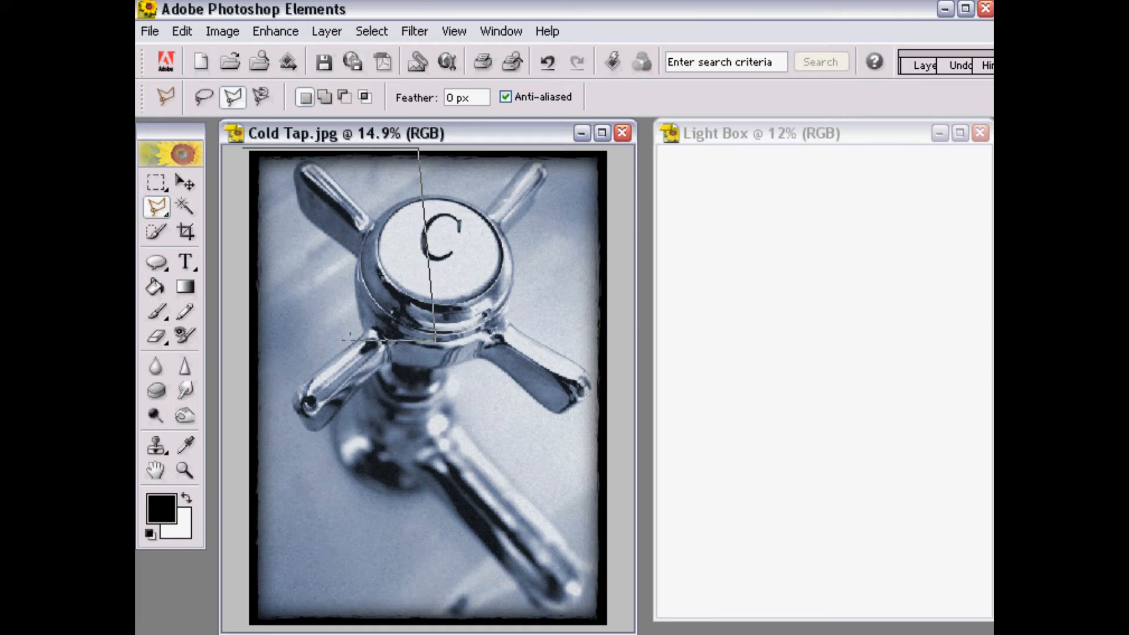
pyautogui.click(237, 324)
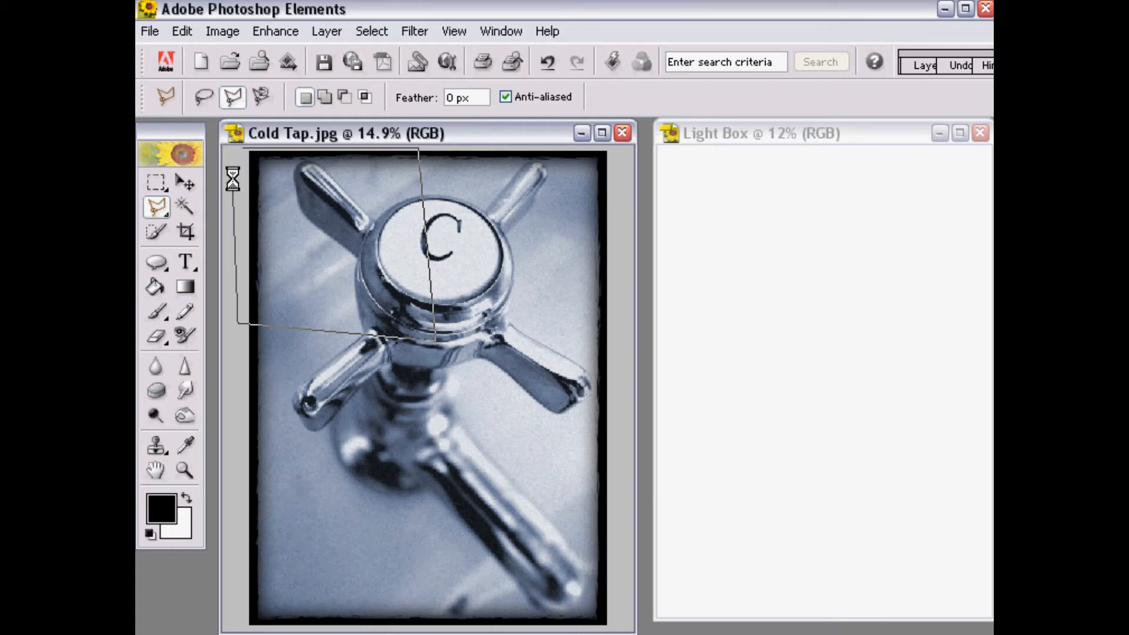
pyautogui.doubleClick(238, 154)
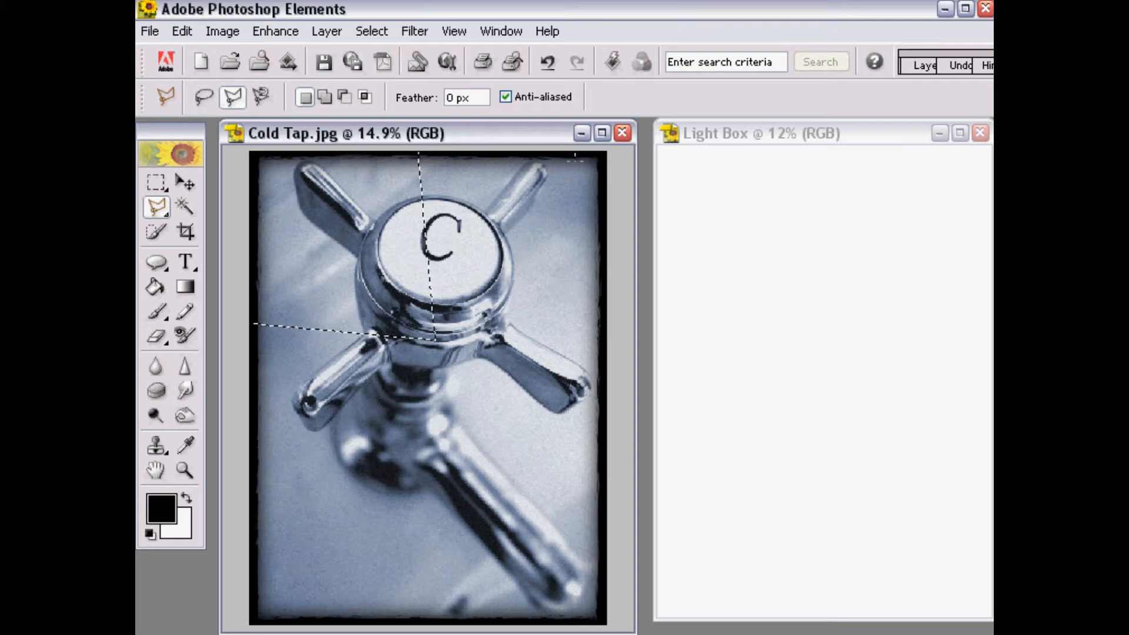
pyautogui.click(184, 33)
pyautogui.click(200, 122)
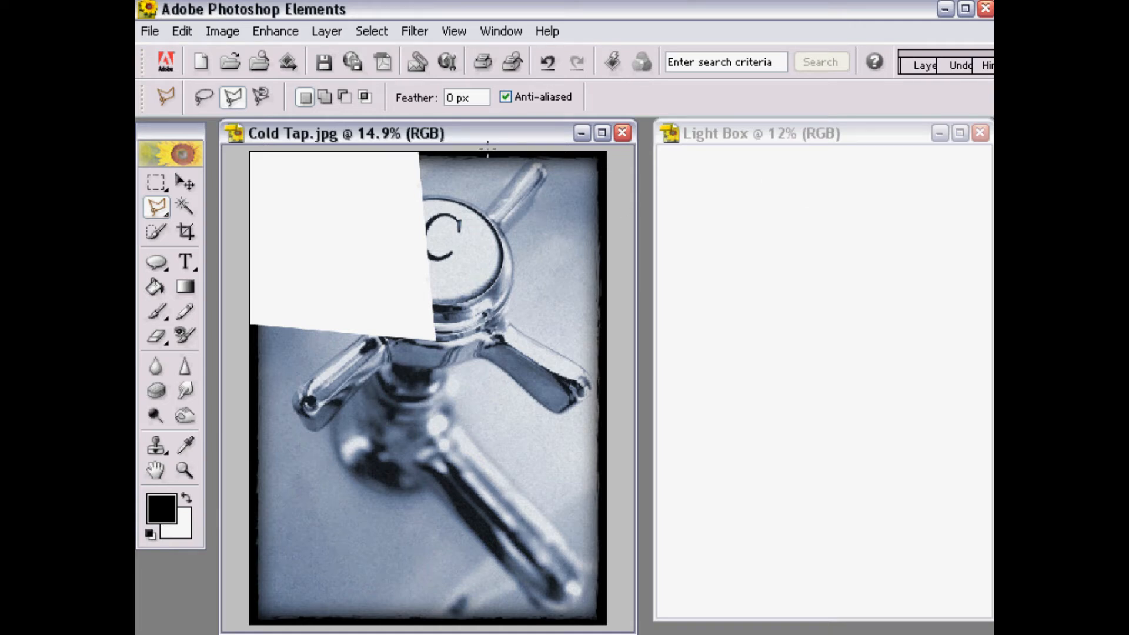
# Paste the cut photo piece into the Light Box document
pyautogui.click(782, 212)
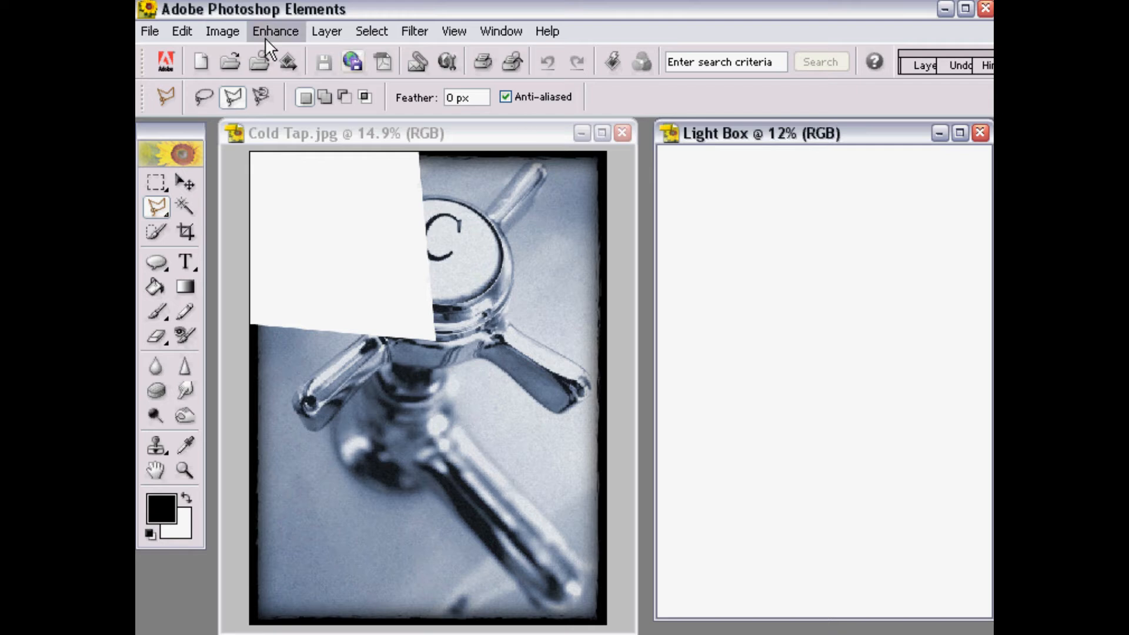
pyautogui.click(183, 31)
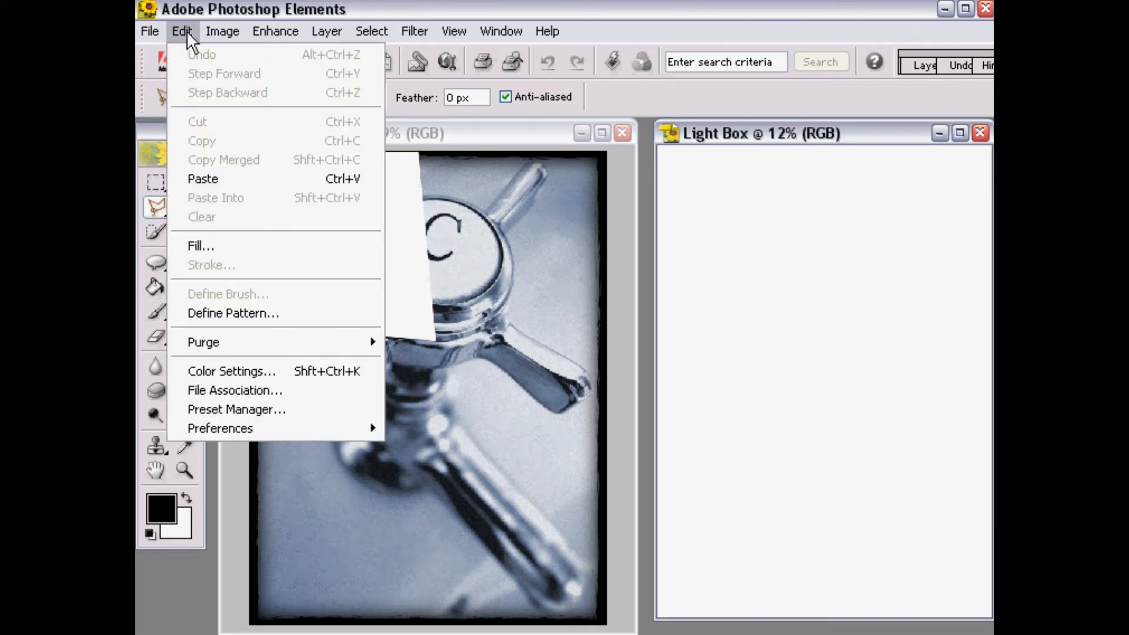
pyautogui.click(216, 179)
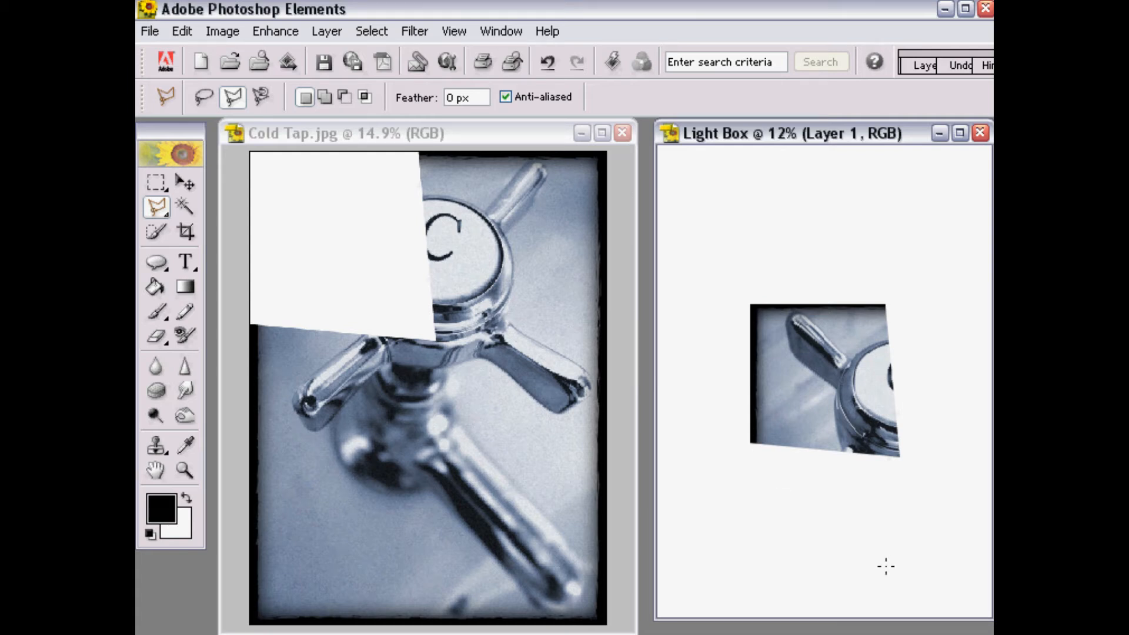
# Set the blending mode of the pasted piece's layer to Multiply and put the layers palette away
pyautogui.moveTo(927, 66); pyautogui.dragTo(861, 74)
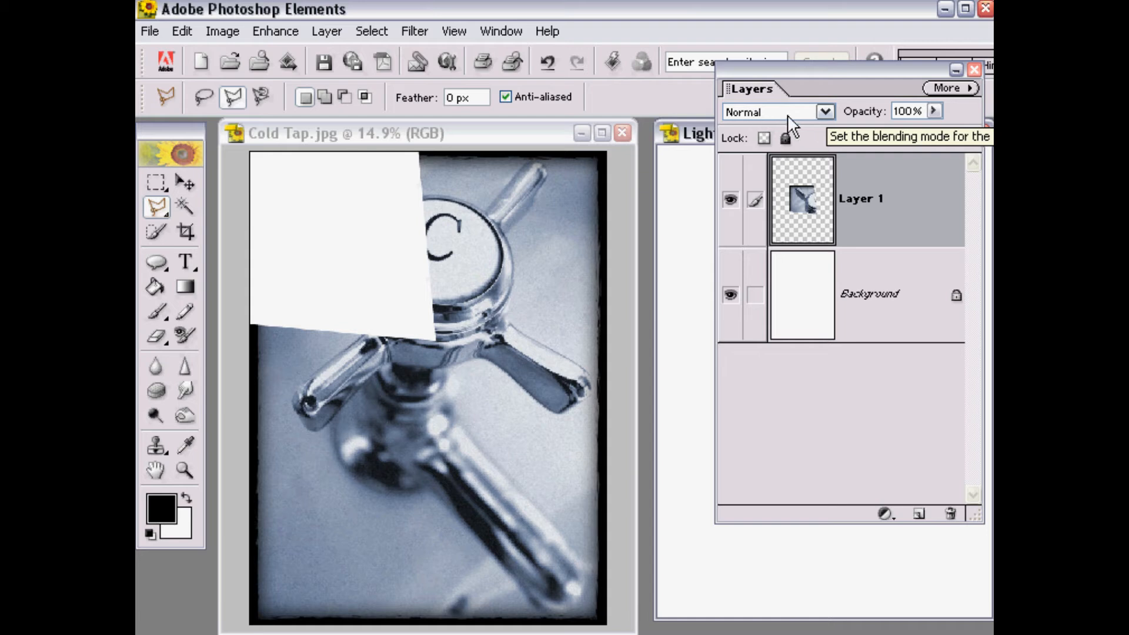
pyautogui.click(825, 112)
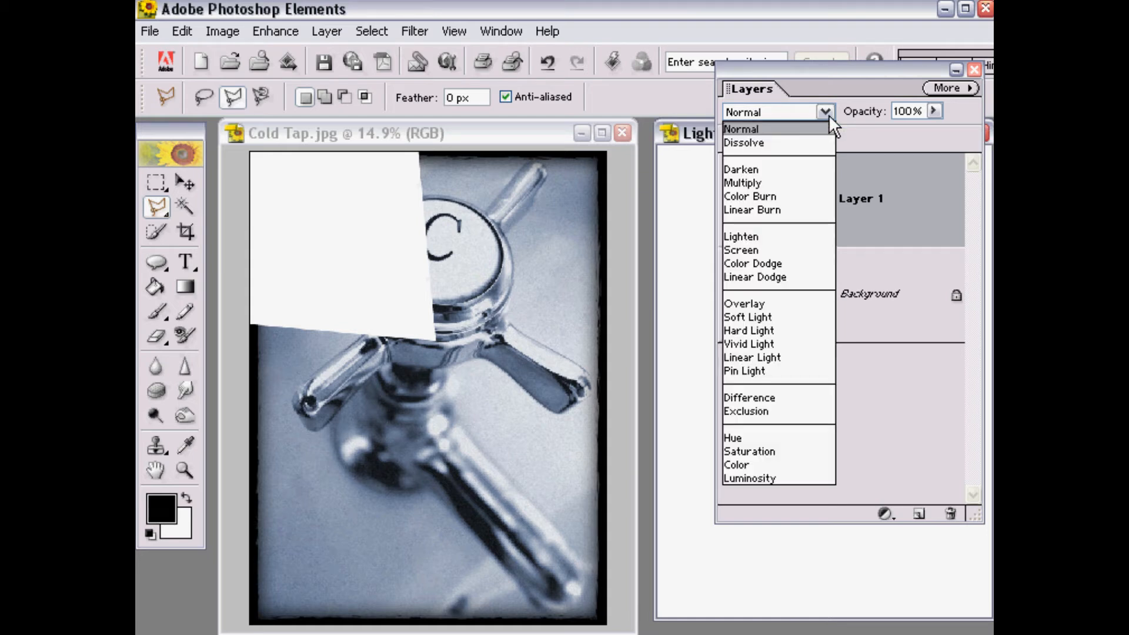
pyautogui.click(754, 183)
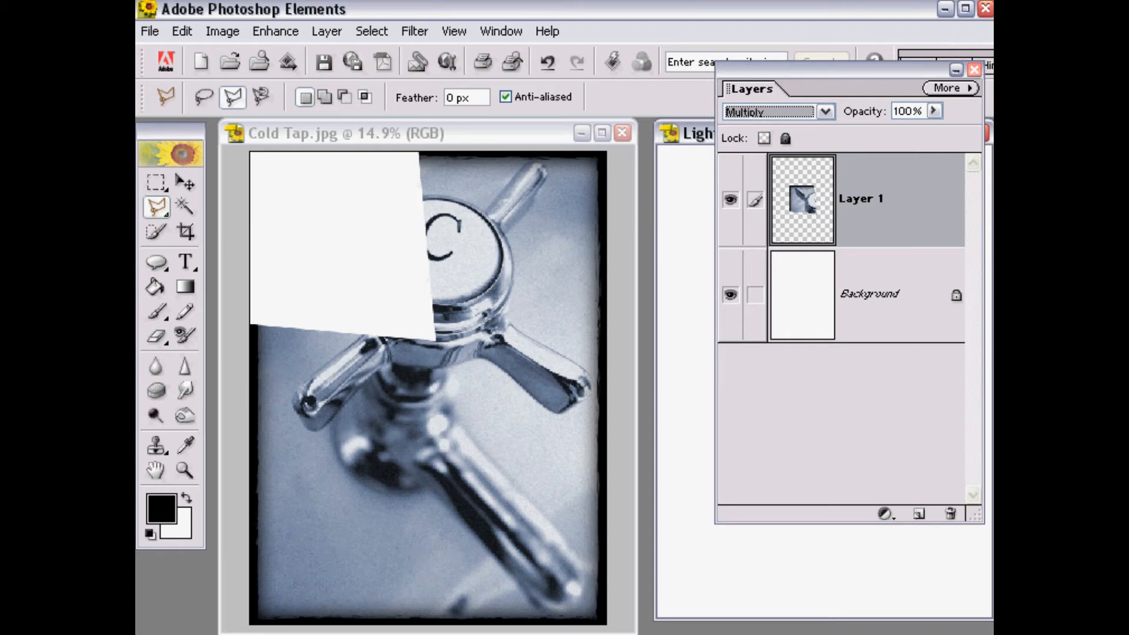
pyautogui.click(975, 70)
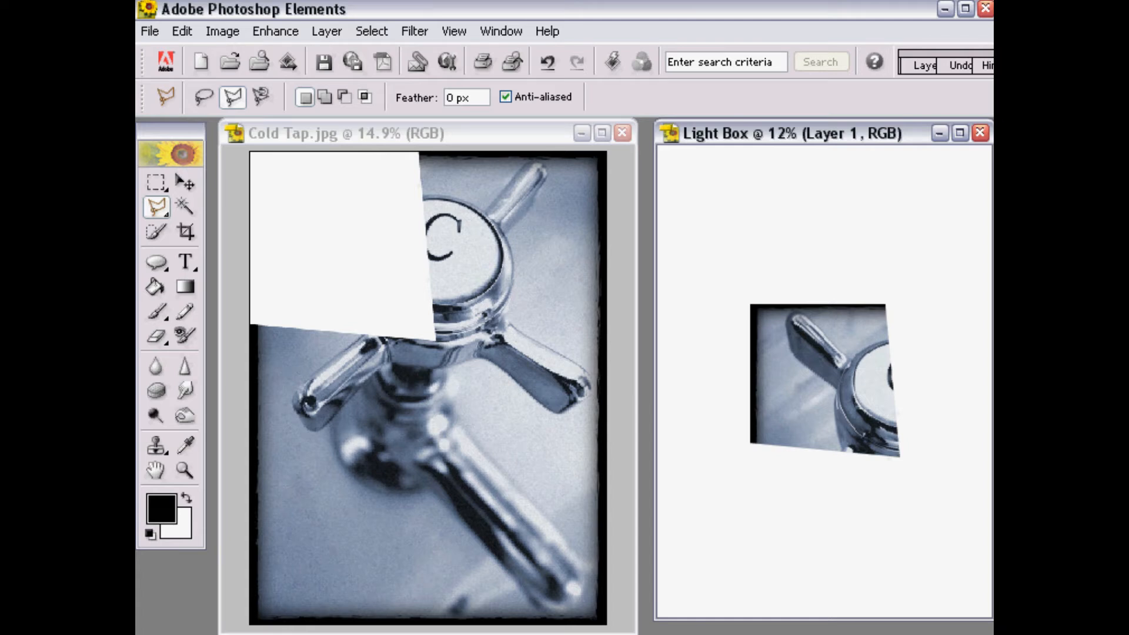
# Use Free Transform to move the pasted piece to the page's upper-left area and rotate it about 4° clockwise
pyautogui.click(228, 32)
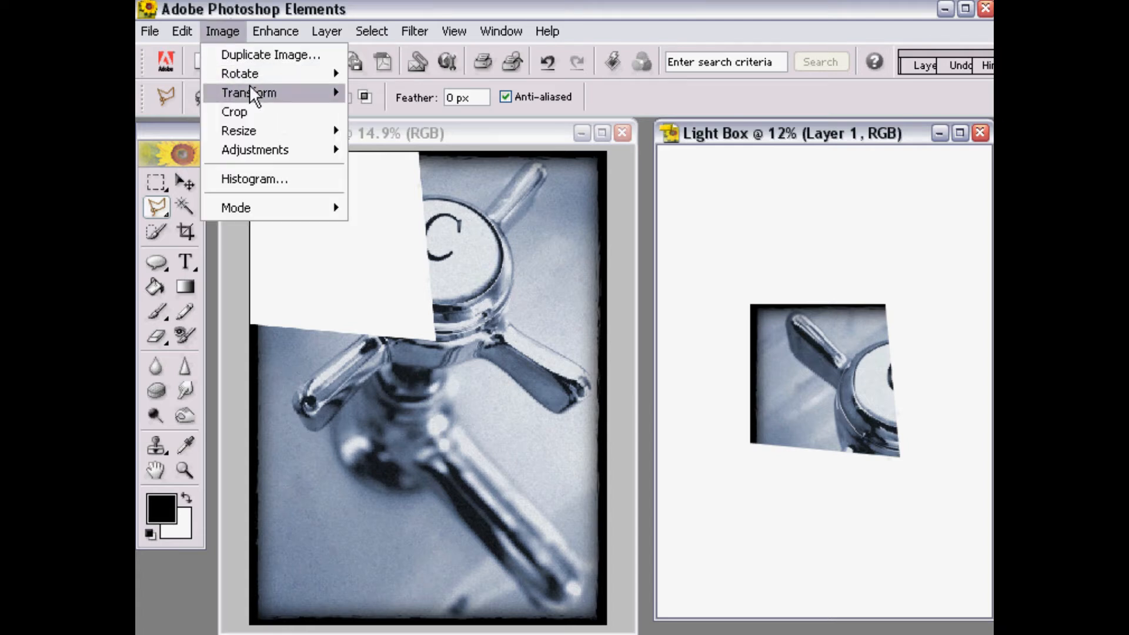
pyautogui.moveTo(255, 85)
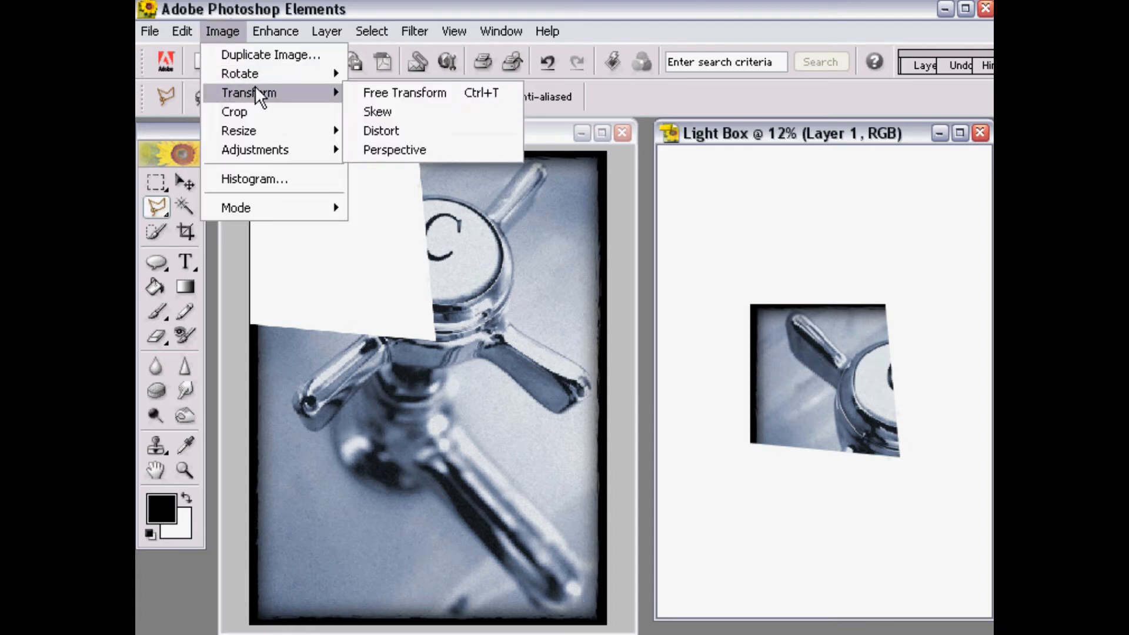
pyautogui.click(415, 92)
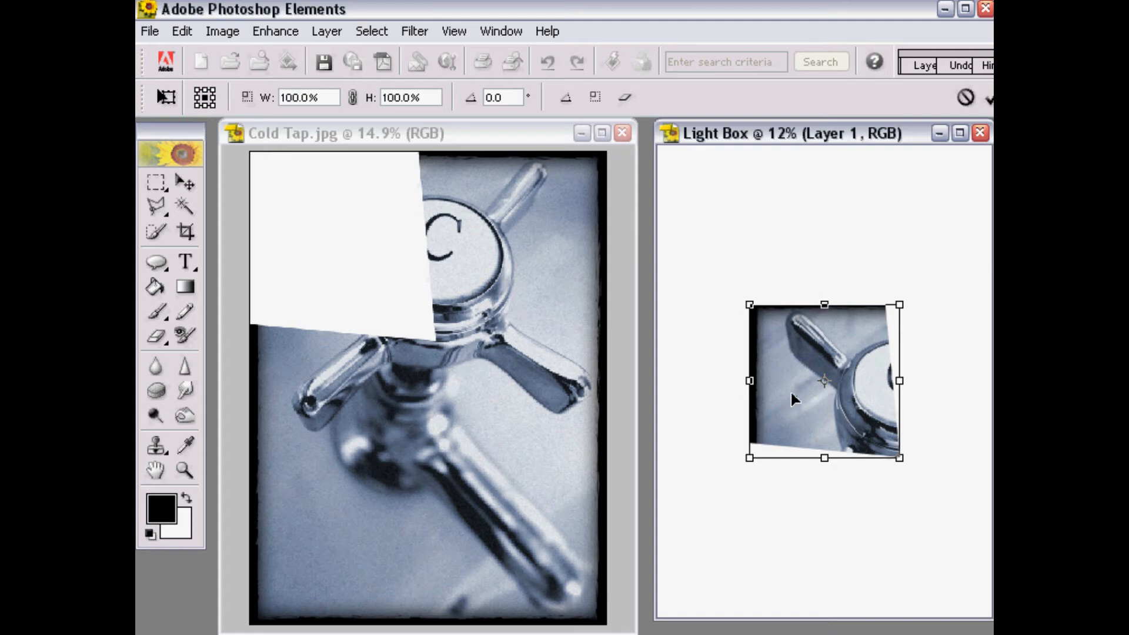
pyautogui.moveTo(791, 390); pyautogui.dragTo(731, 270)
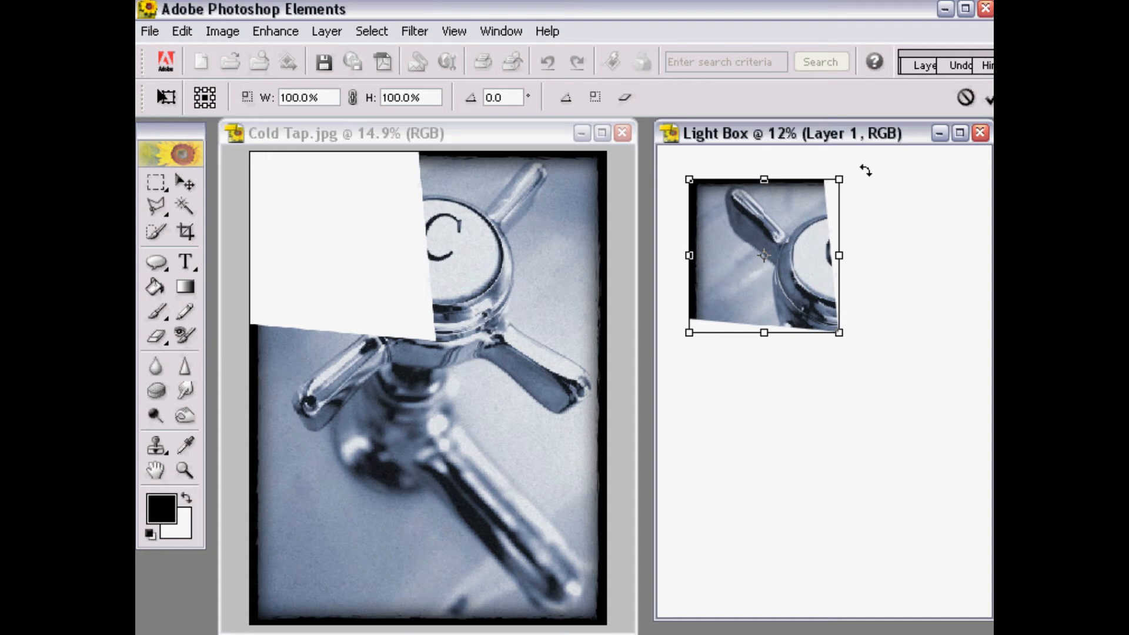
pyautogui.moveTo(866, 170)
pyautogui.mouseDown()
pyautogui.moveTo(872, 186)
pyautogui.moveTo(849, 167)
pyautogui.moveTo(862, 183)
pyautogui.mouseUp()
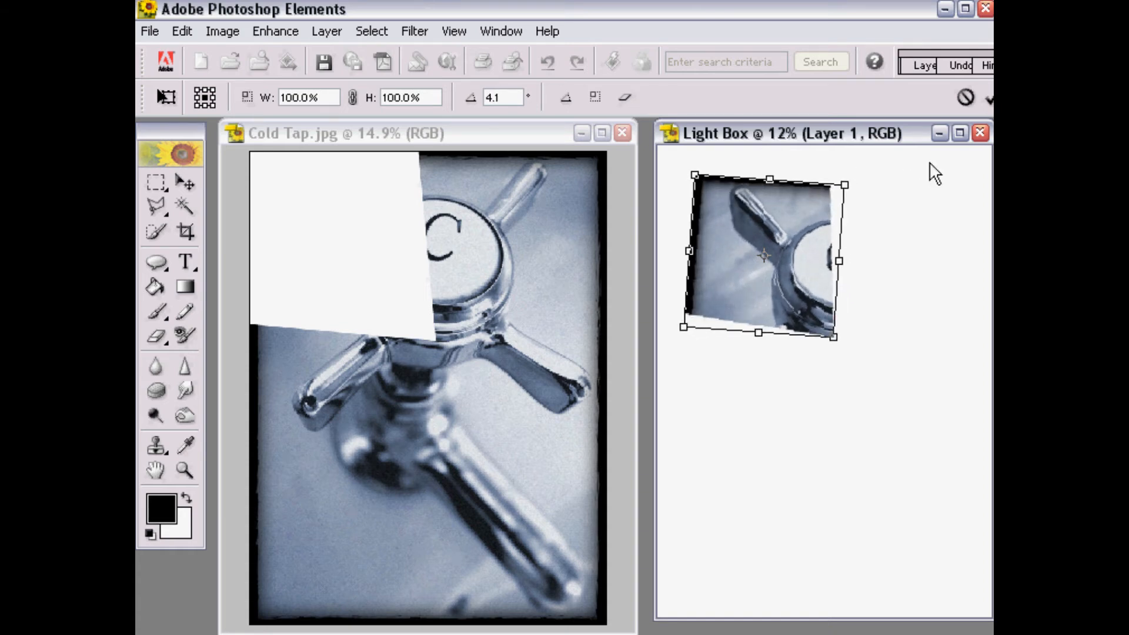
pyautogui.click(990, 98)
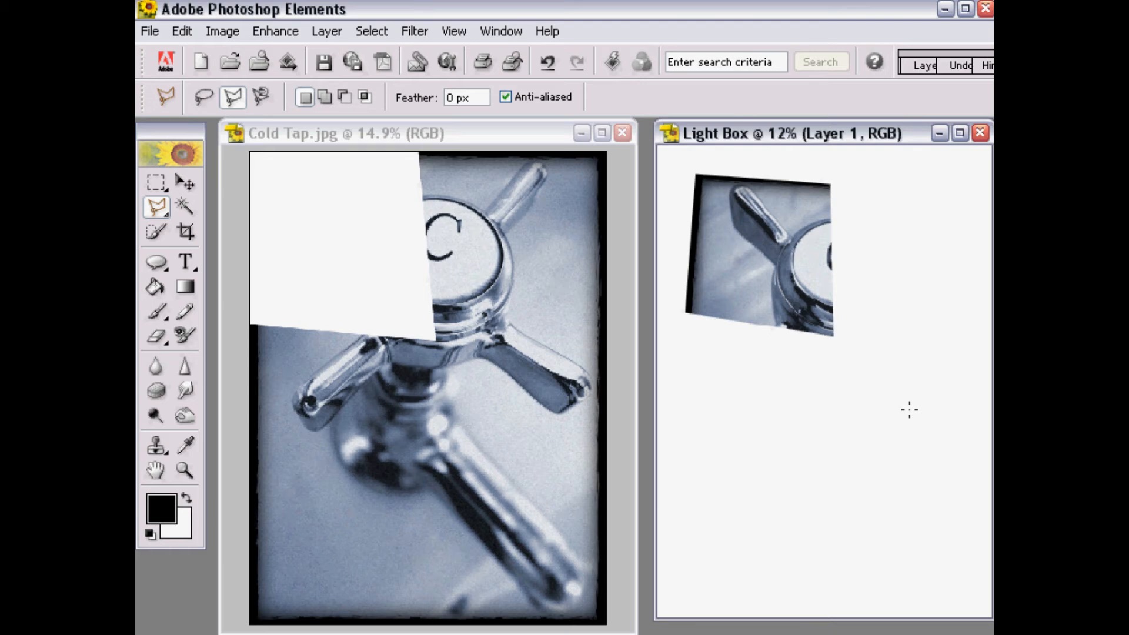
# Select the photo's remaining upper-right part, down to a line slanting down to the right, with the Polygonal Lasso and cut it out
pyautogui.click(529, 130)
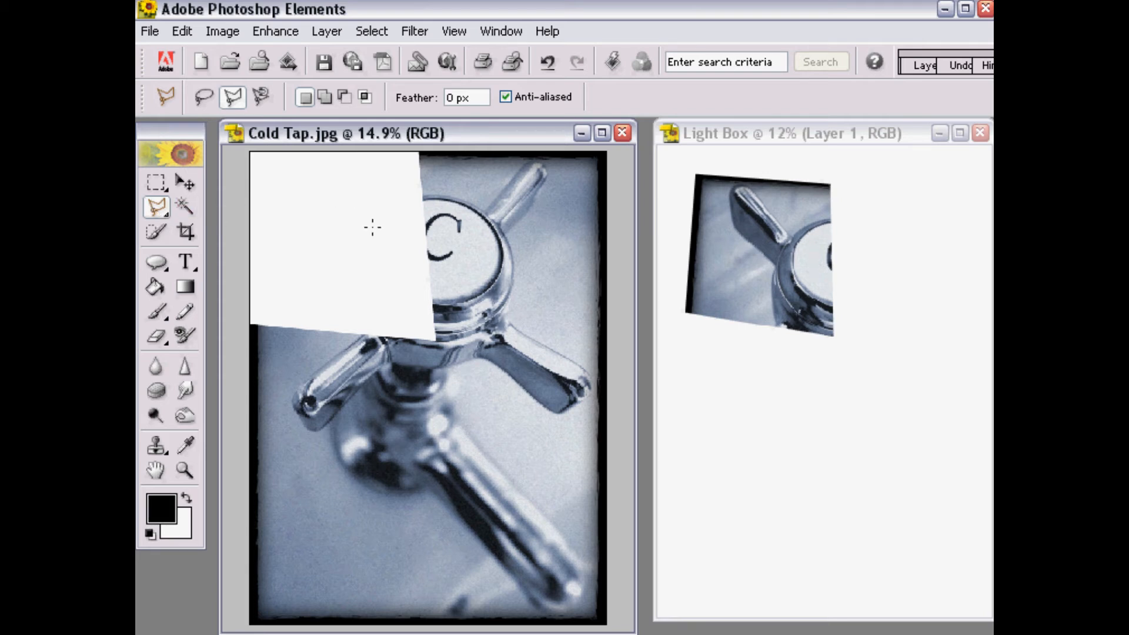
pyautogui.click(357, 310)
pyautogui.click(620, 408)
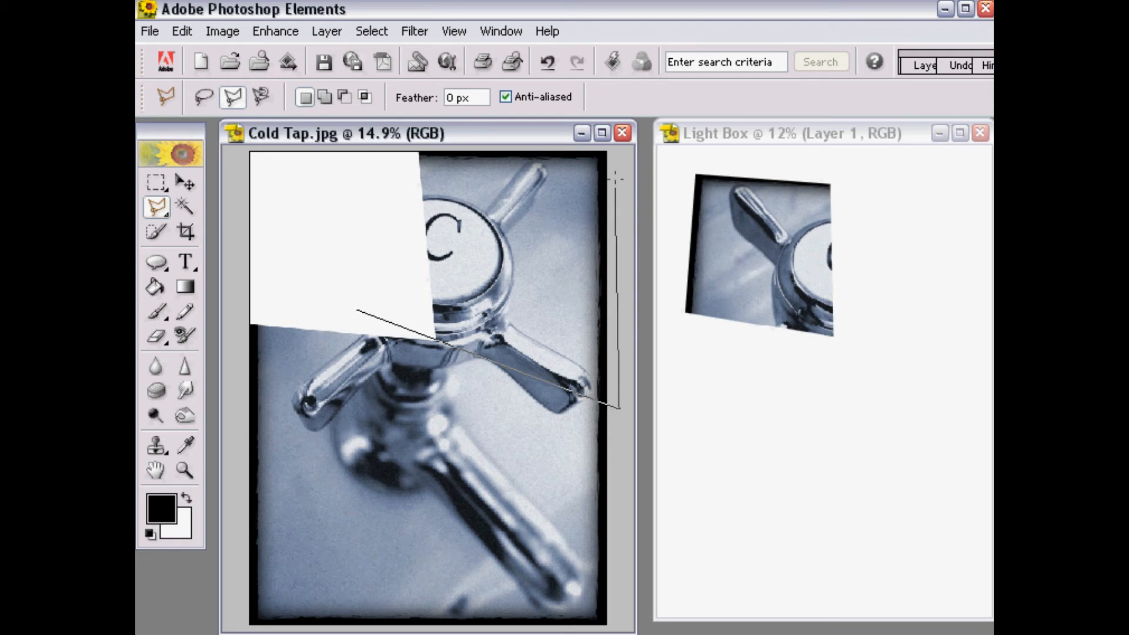
pyautogui.click(616, 148)
pyautogui.click(401, 149)
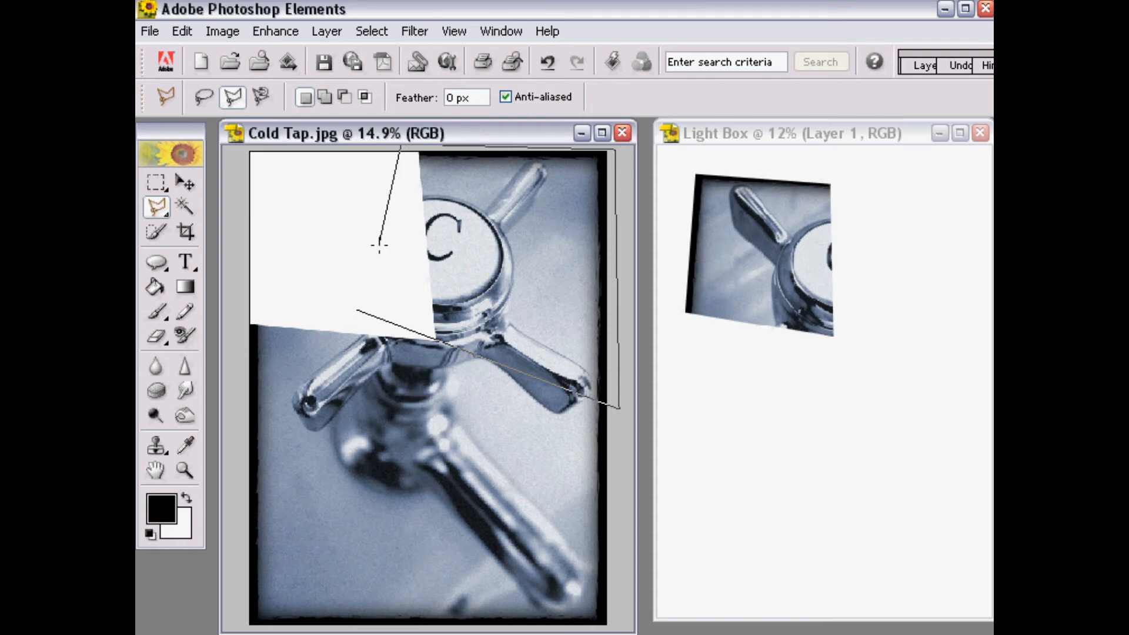
pyautogui.click(360, 307)
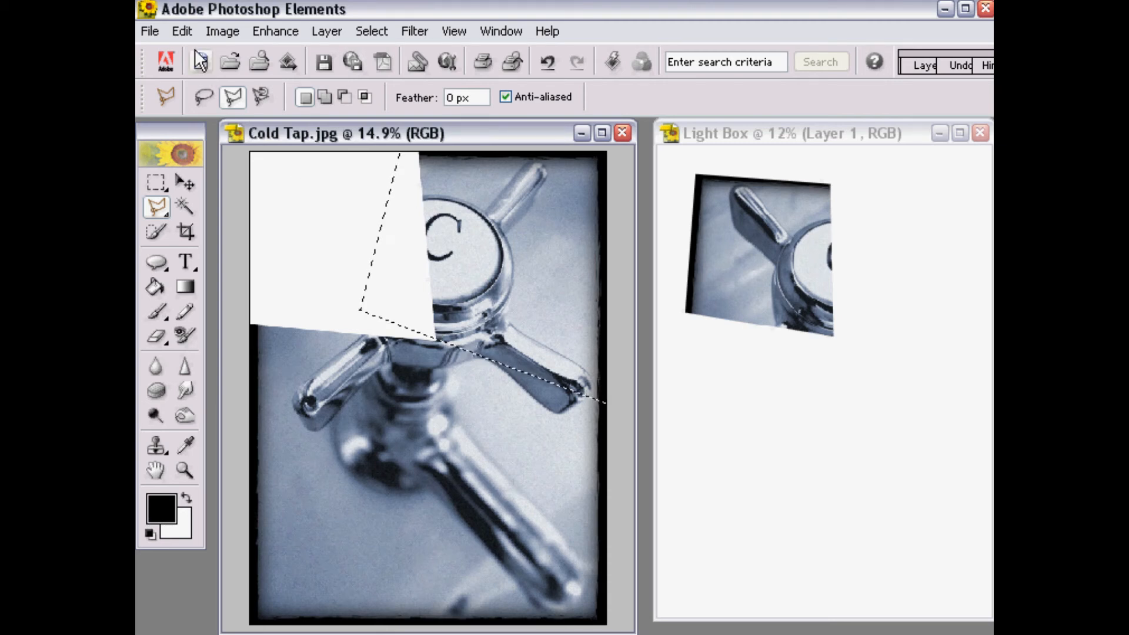
pyautogui.click(184, 31)
pyautogui.click(211, 122)
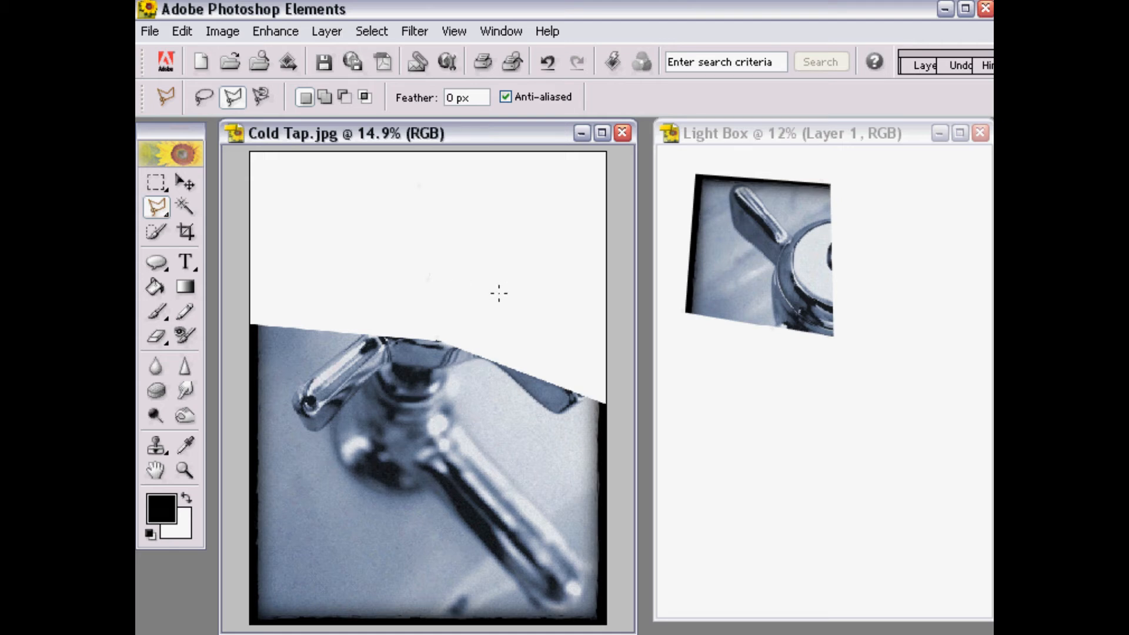
# Paste the cut upper-right photo piece into the Light Box document
pyautogui.click(899, 171)
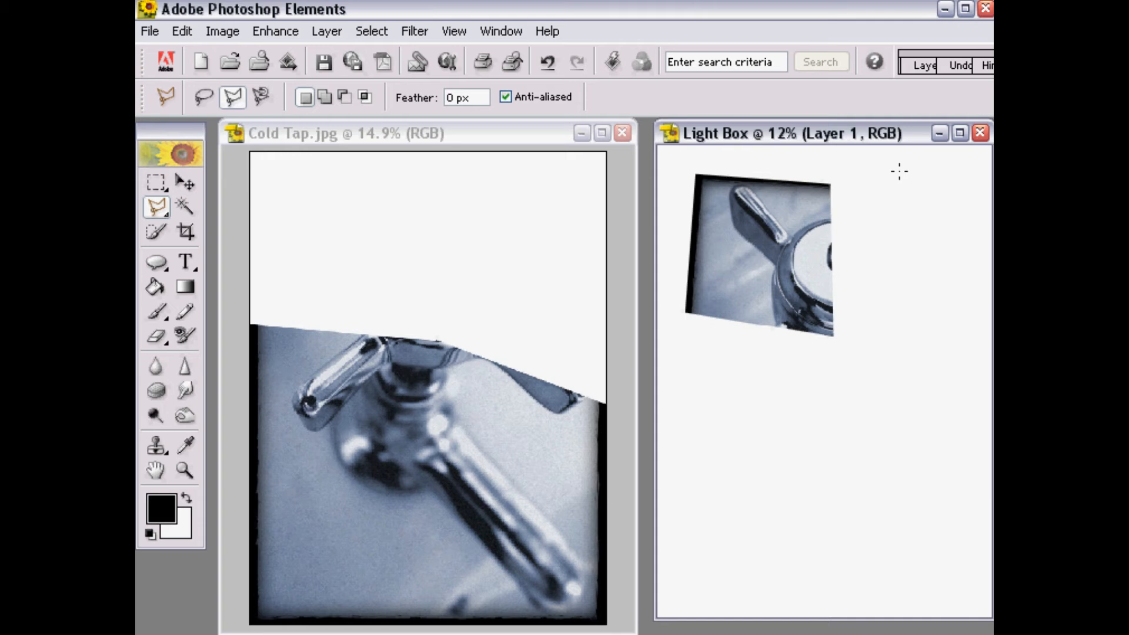
pyautogui.click(170, 30)
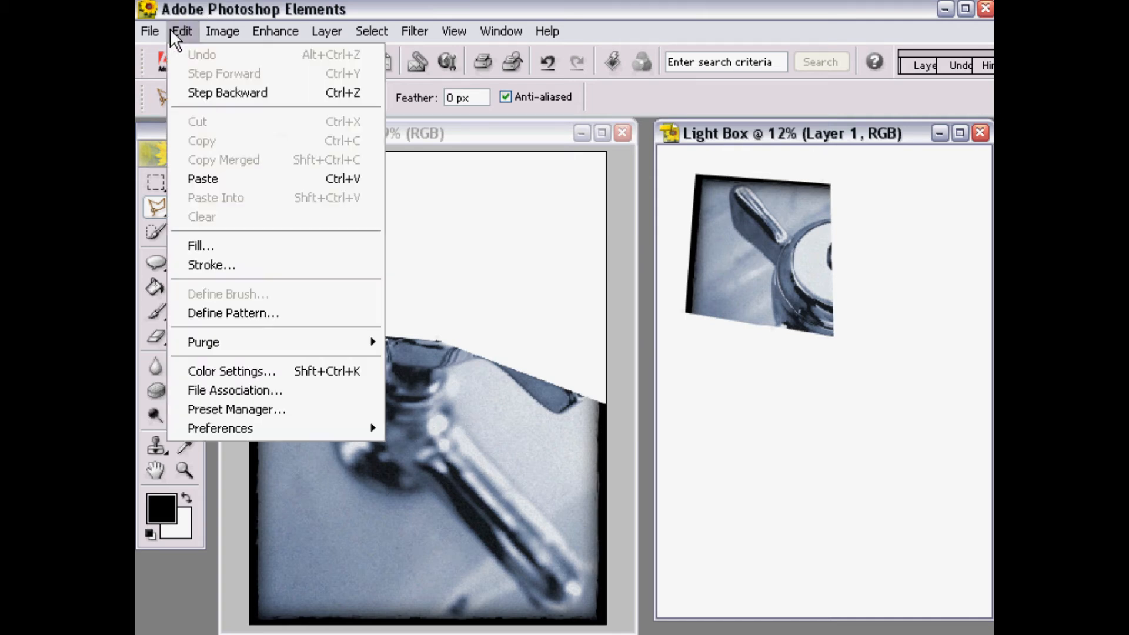
pyautogui.click(219, 177)
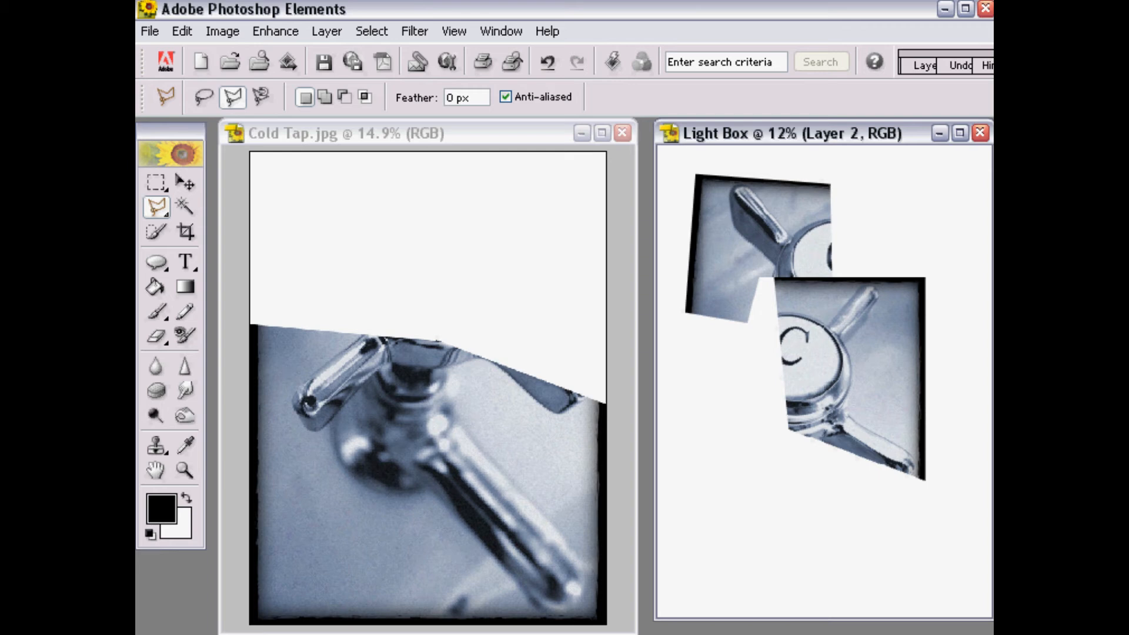
# Set the upper-right piece's layer to the Multiply blending mode and put the layers palette away
pyautogui.moveTo(924, 65); pyautogui.dragTo(852, 87)
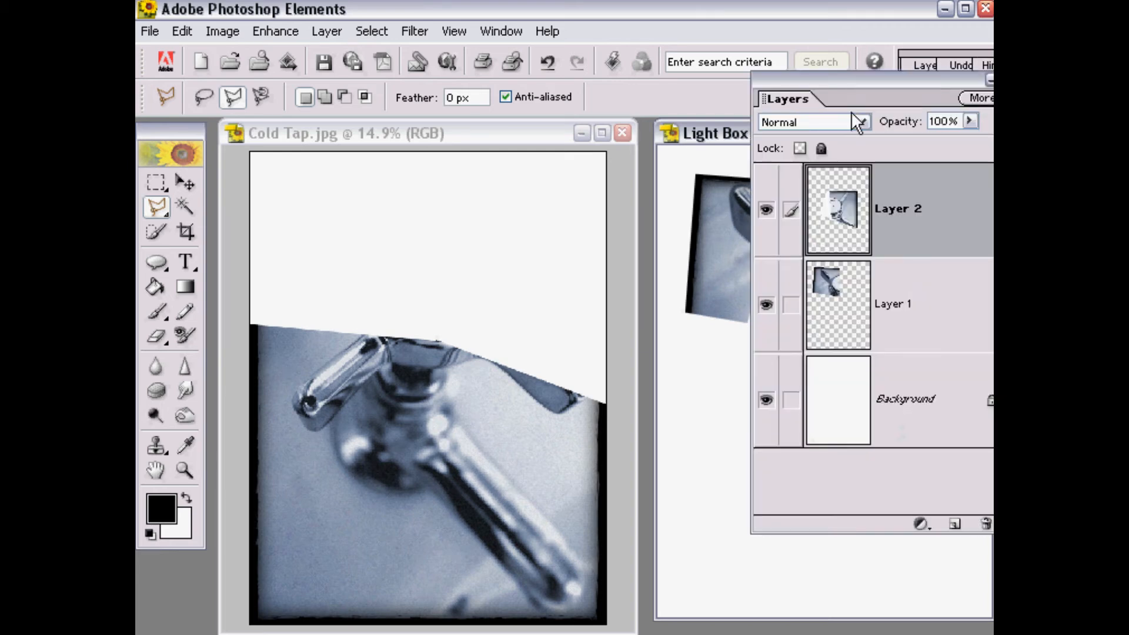
pyautogui.click(806, 119)
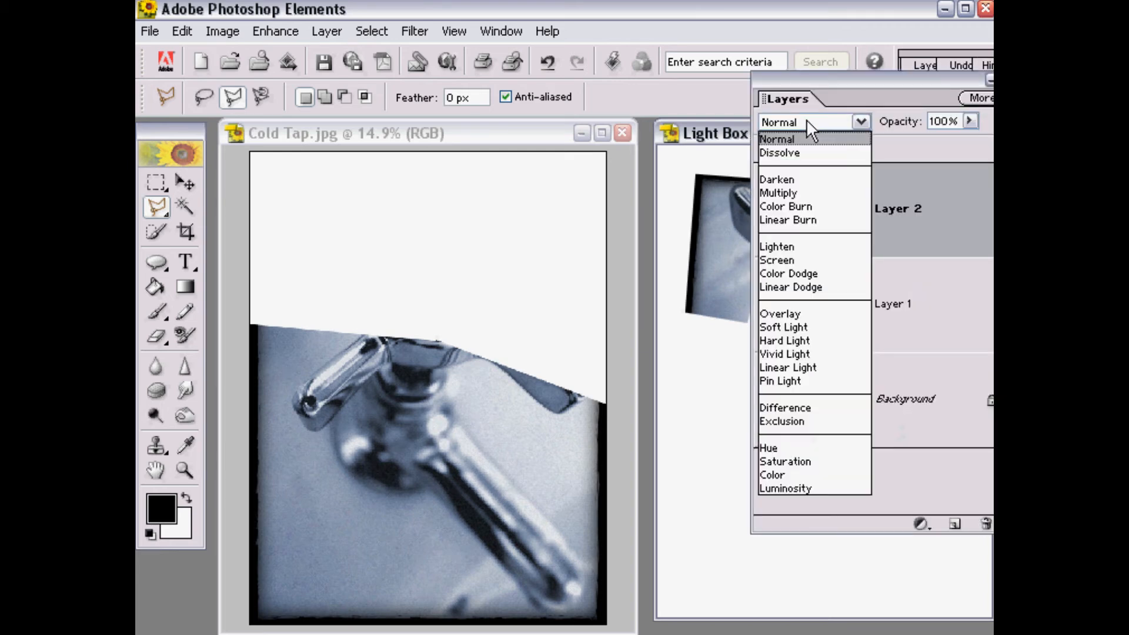
pyautogui.click(789, 190)
pyautogui.moveTo(786, 74); pyautogui.dragTo(991, 82)
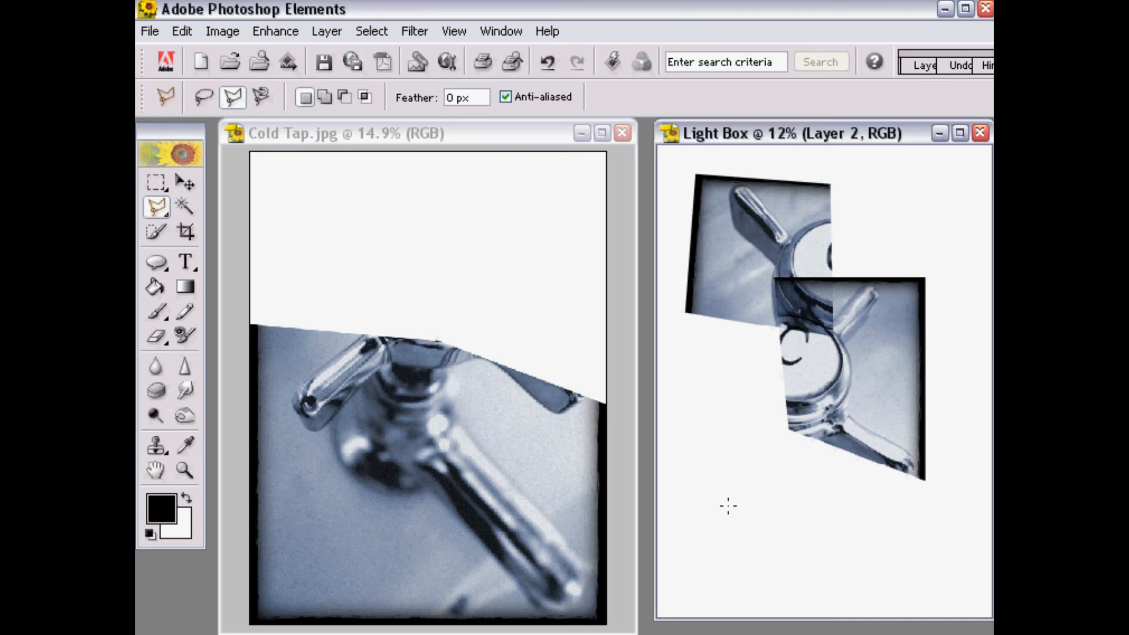
# Use Free Transform to move the upper-right piece so it overlaps the first piece at the tap's centre, rotated about 4.4° counterclockwise
pyautogui.click(236, 30)
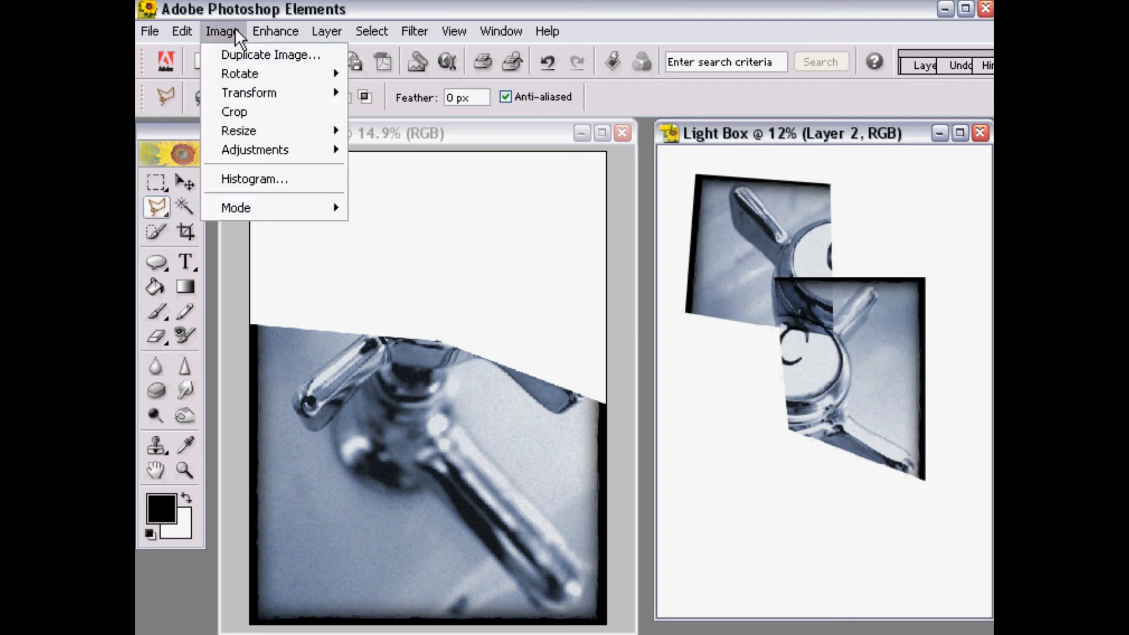
pyautogui.moveTo(256, 93)
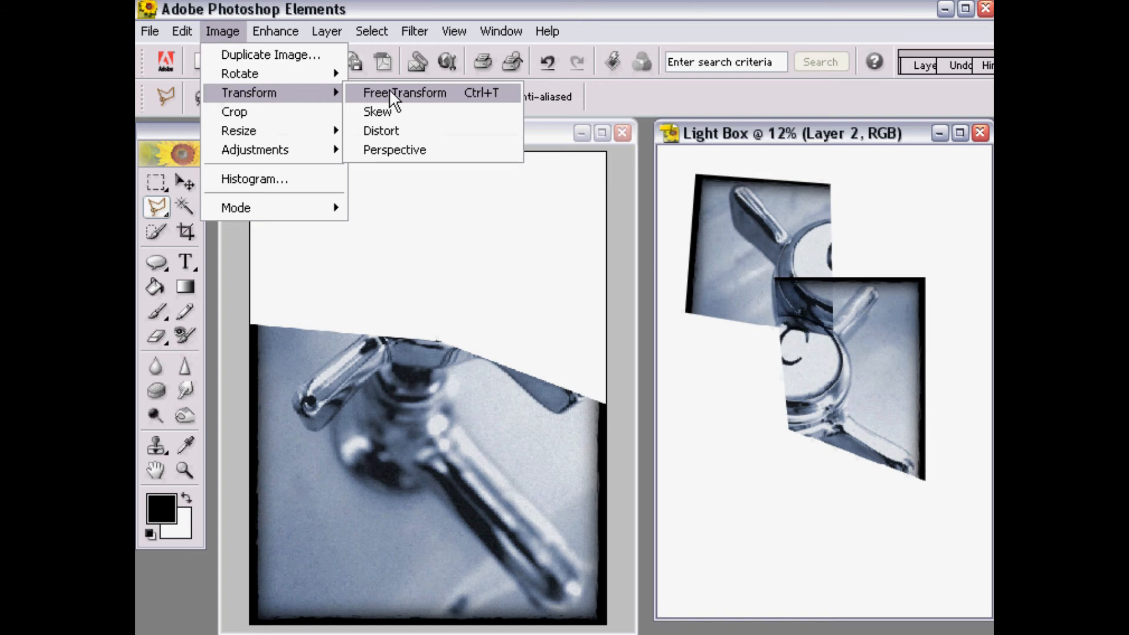
pyautogui.click(389, 88)
pyautogui.moveTo(867, 367); pyautogui.dragTo(905, 275)
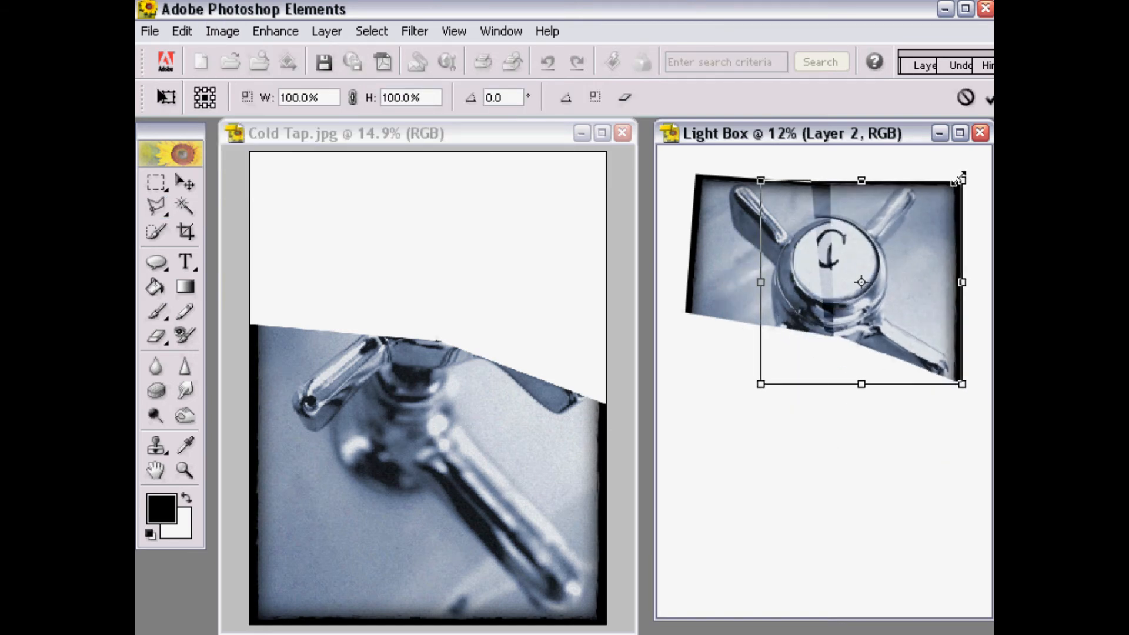
pyautogui.moveTo(970, 166); pyautogui.dragTo(963, 157)
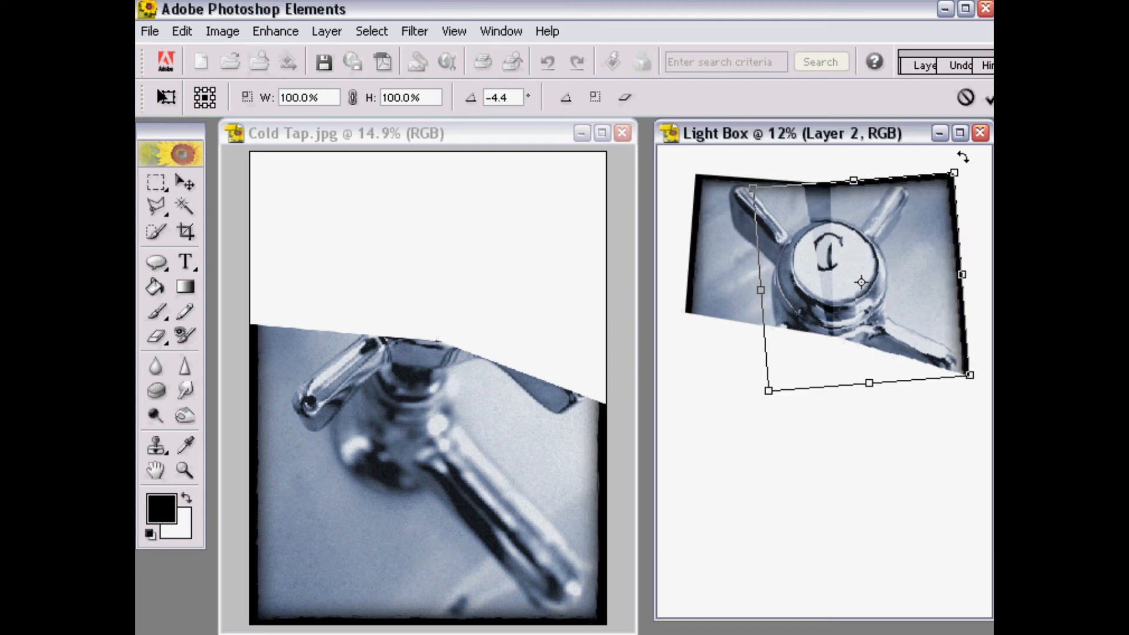
pyautogui.moveTo(924, 232); pyautogui.dragTo(927, 236)
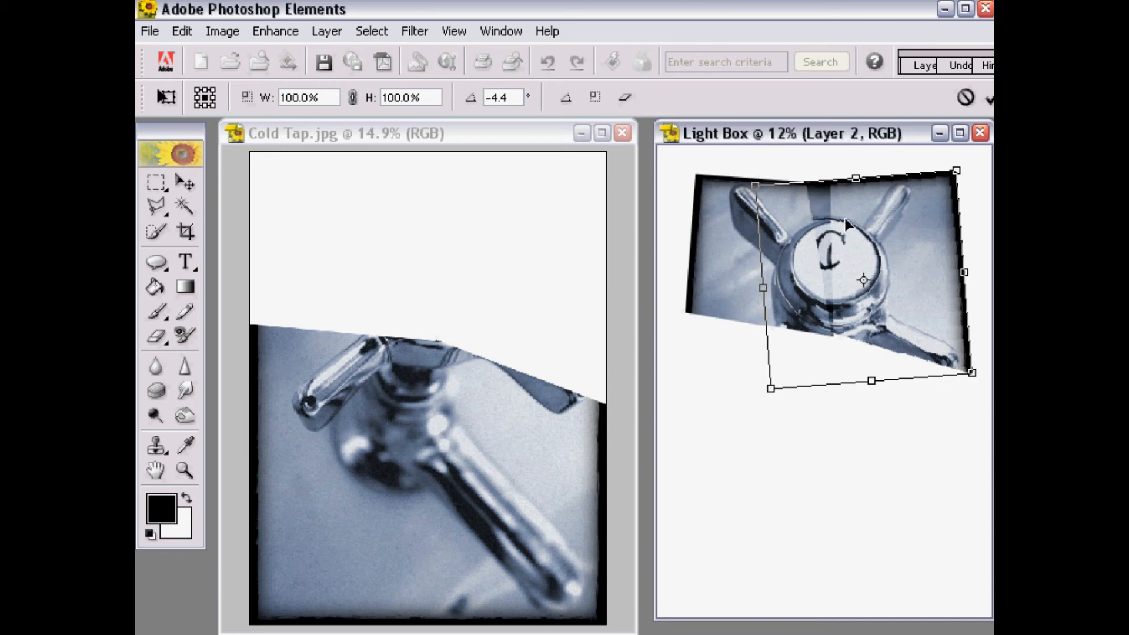
pyautogui.moveTo(909, 205)
pyautogui.mouseDown()
pyautogui.moveTo(915, 197)
pyautogui.moveTo(903, 198)
pyautogui.mouseUp()
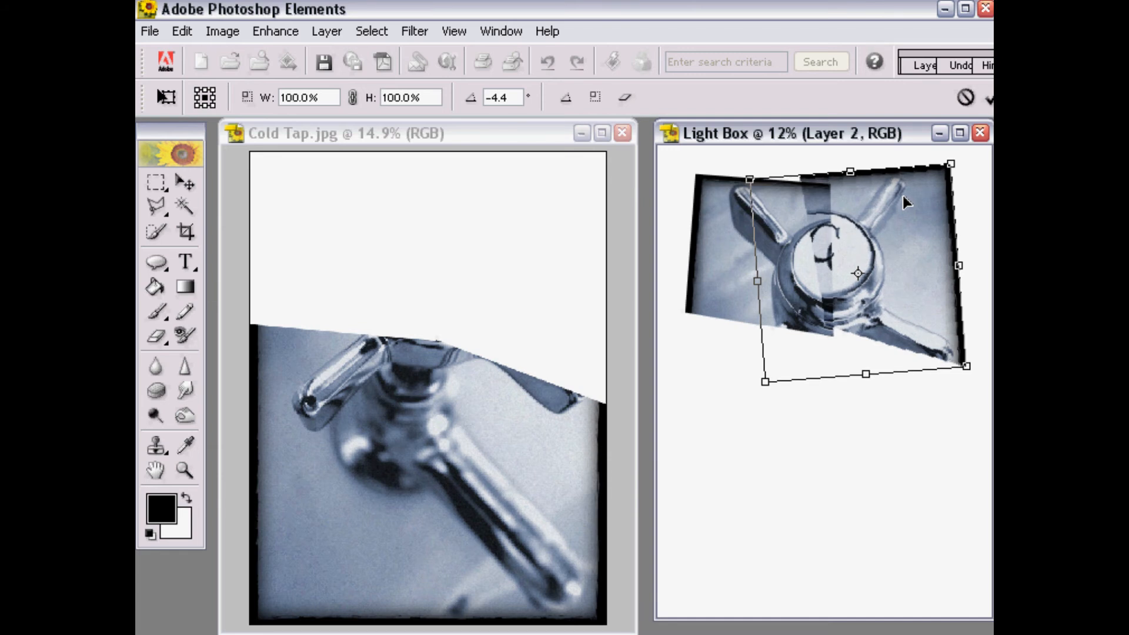
pyautogui.click(989, 103)
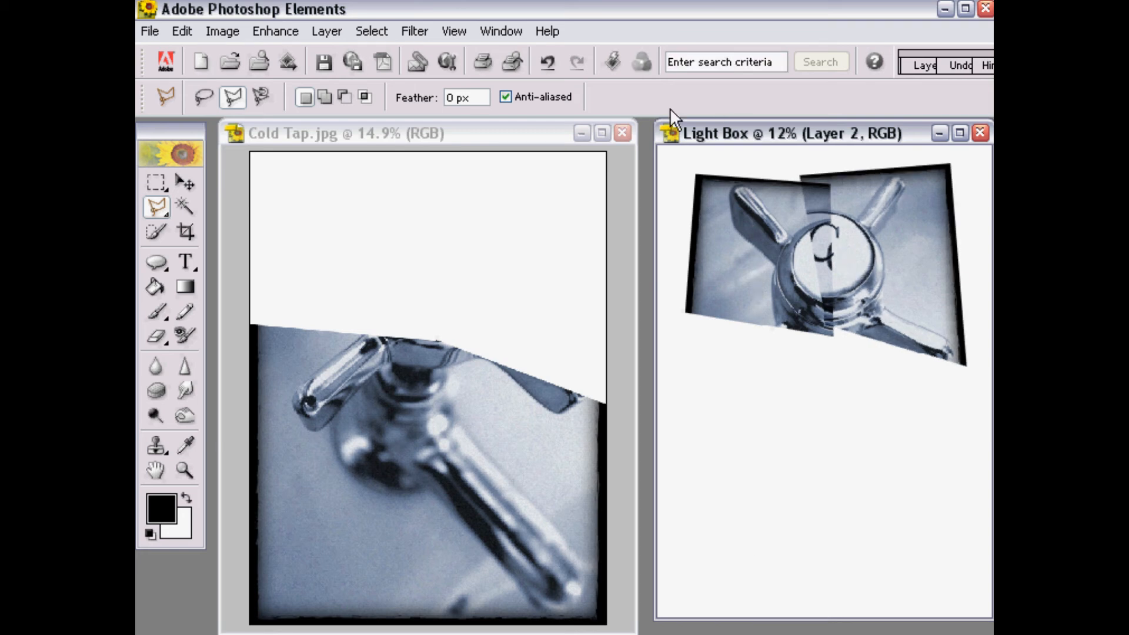
# Select a four-sided piece around the photo's lower-left tap handle with the Polygonal Lasso and cut it out
pyautogui.click(553, 136)
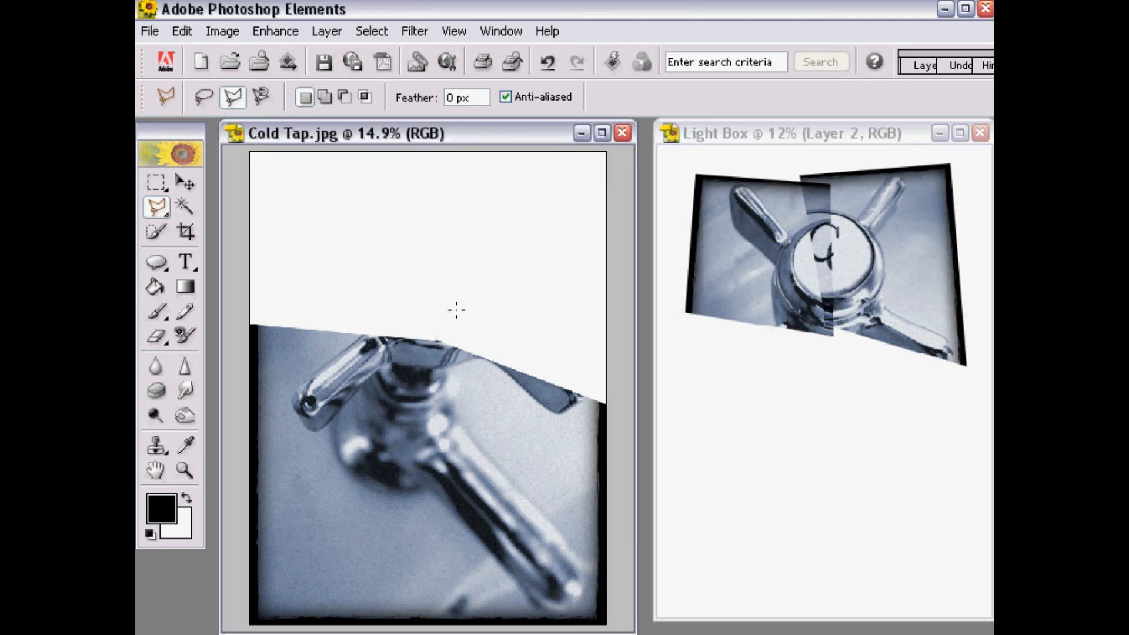
pyautogui.click(424, 318)
pyautogui.click(436, 448)
pyautogui.click(230, 520)
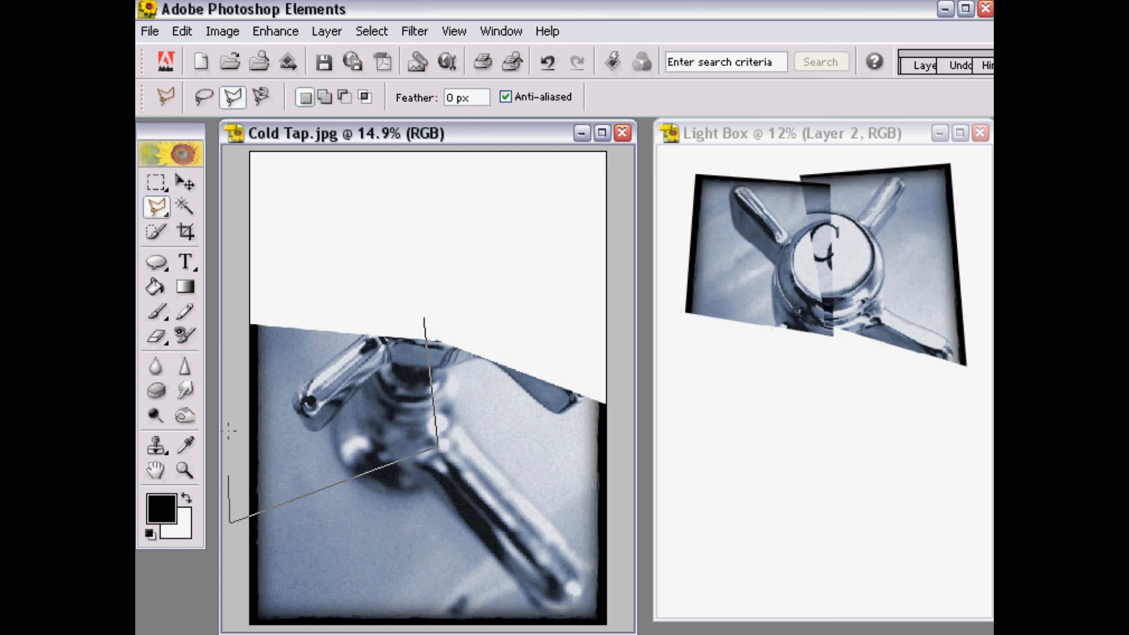
pyautogui.click(233, 297)
pyautogui.click(424, 319)
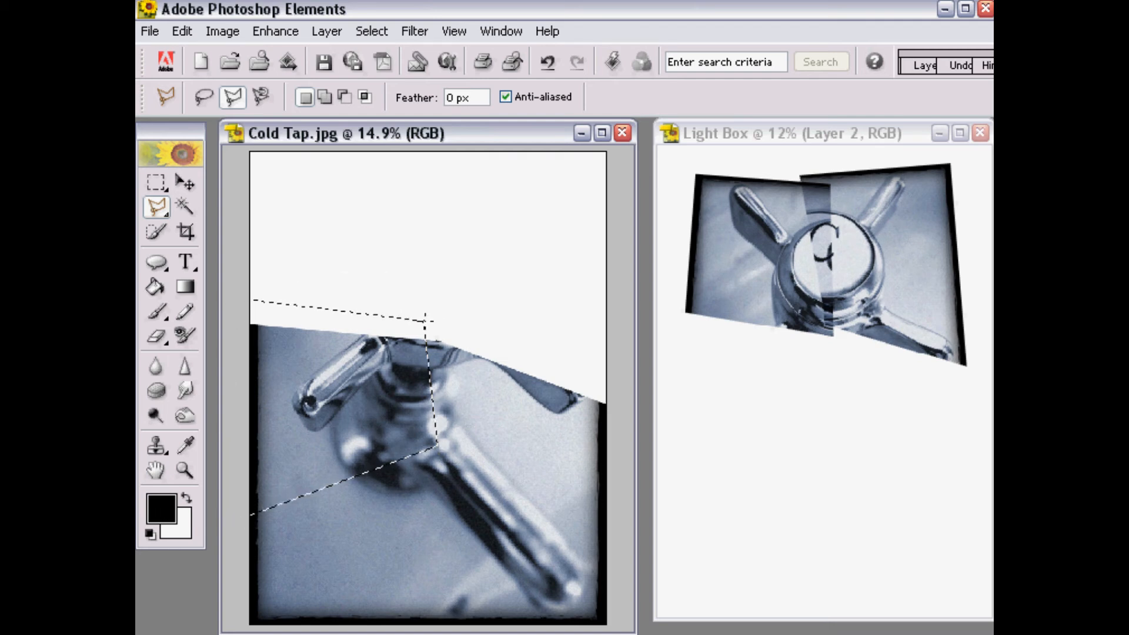
pyautogui.click(176, 27)
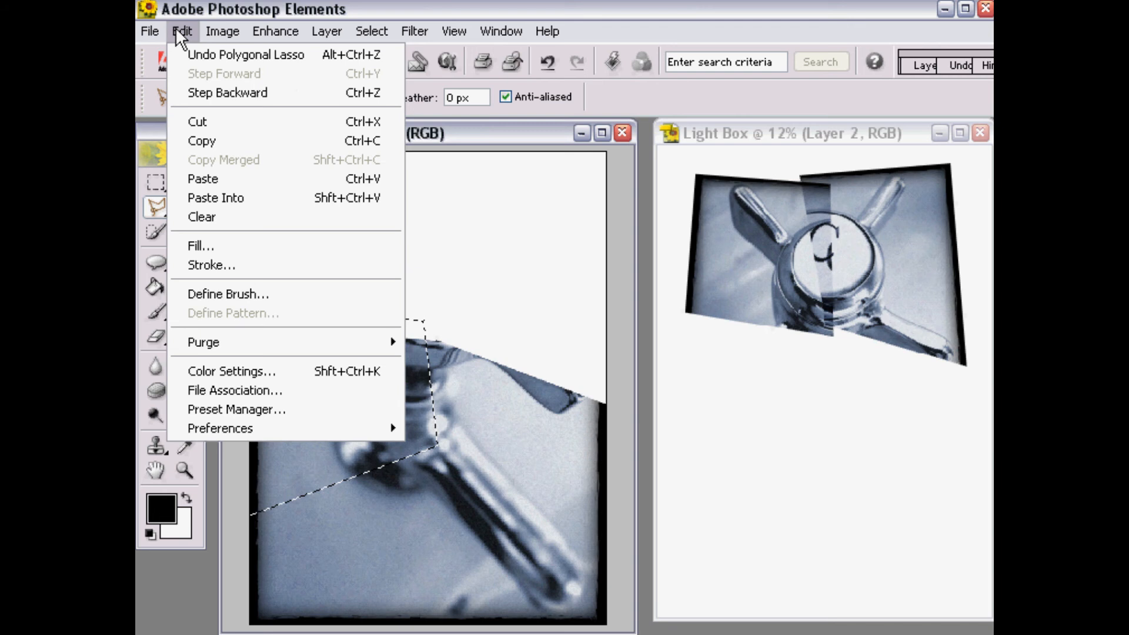
pyautogui.click(197, 121)
# Paste the cut piece with the lower-left tap handle into the Light Box document
pyautogui.click(694, 146)
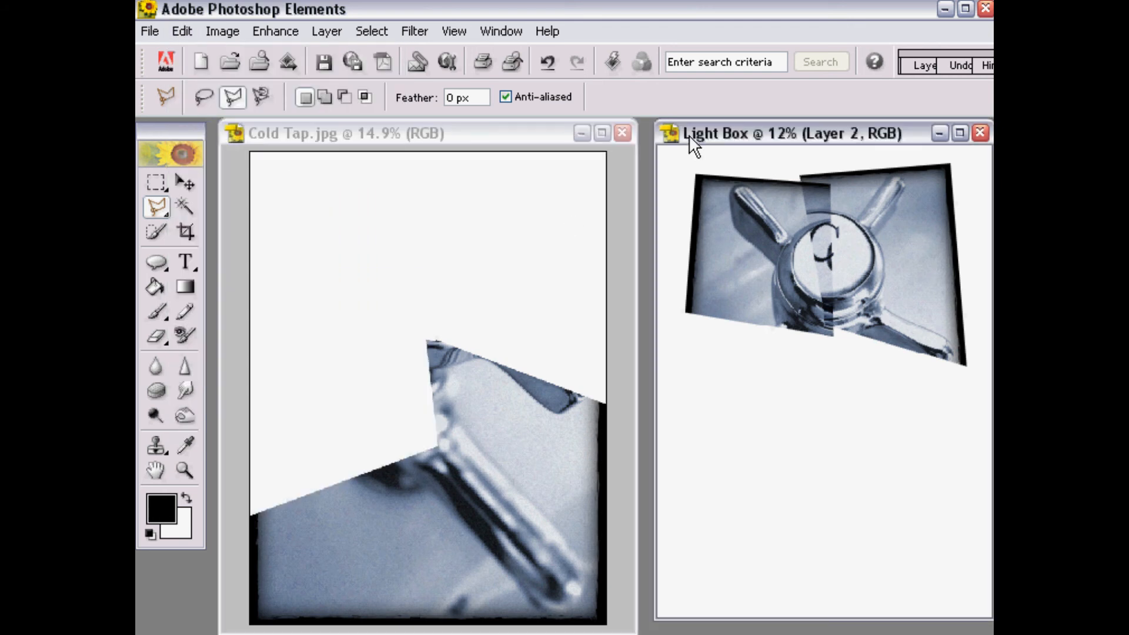
pyautogui.click(183, 31)
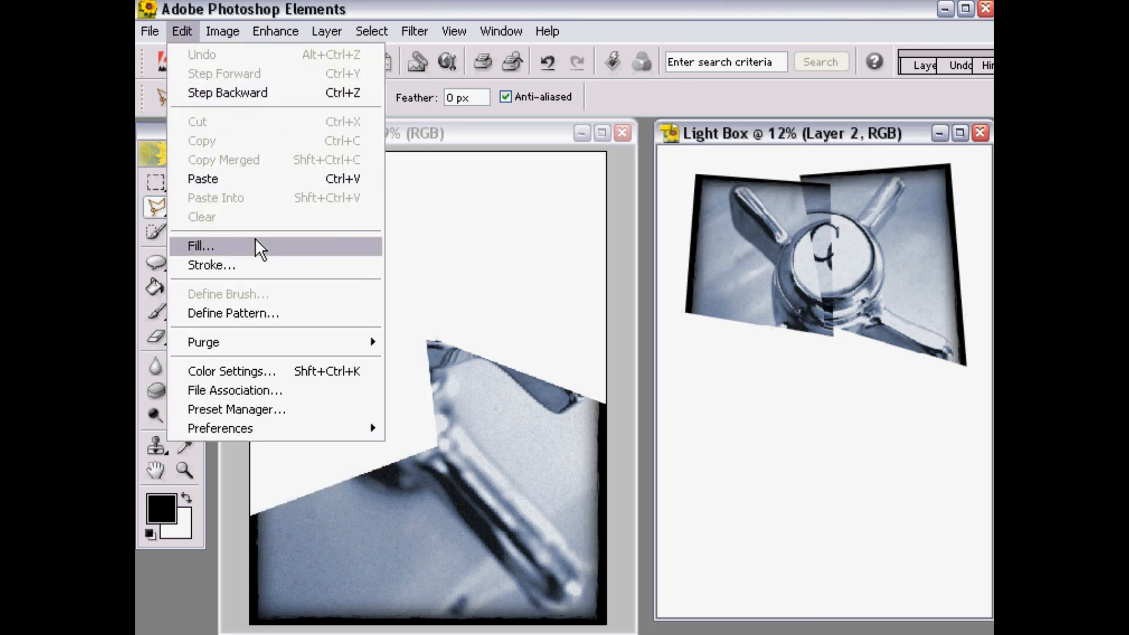
pyautogui.click(235, 180)
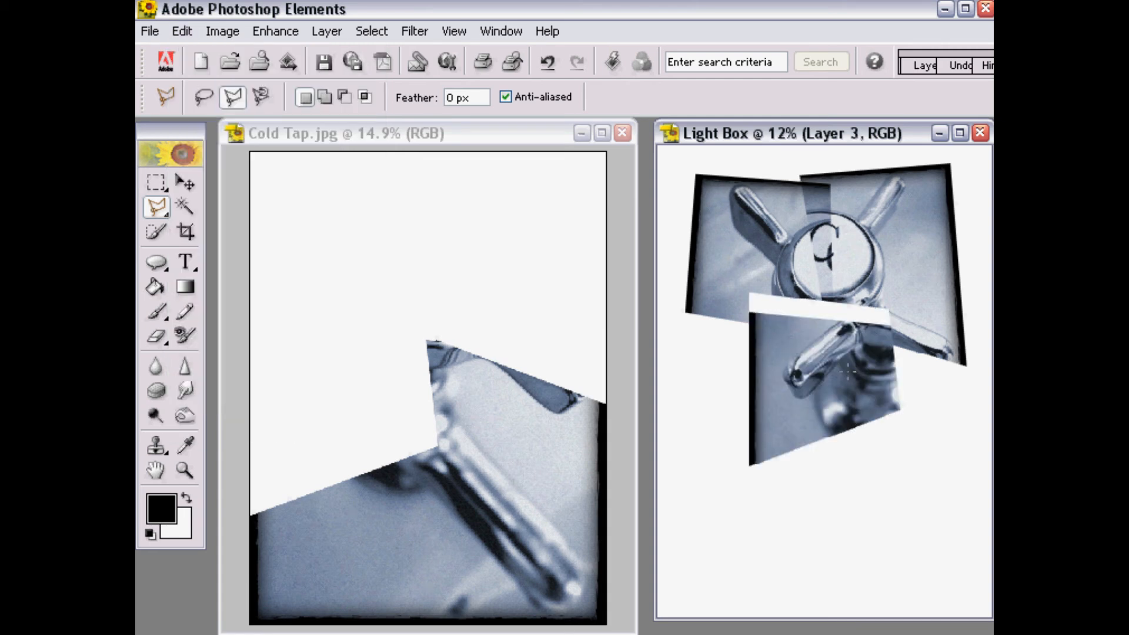
# Change the third piece's layer blending mode to Multiply and put the layers palette away
pyautogui.click(912, 66)
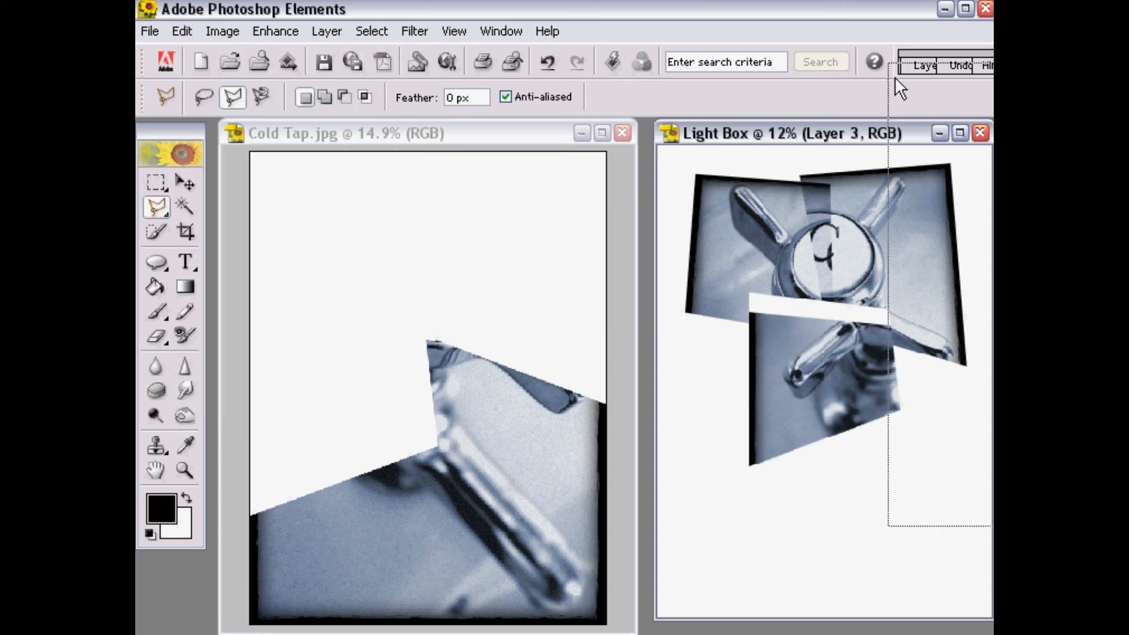
pyautogui.click(828, 128)
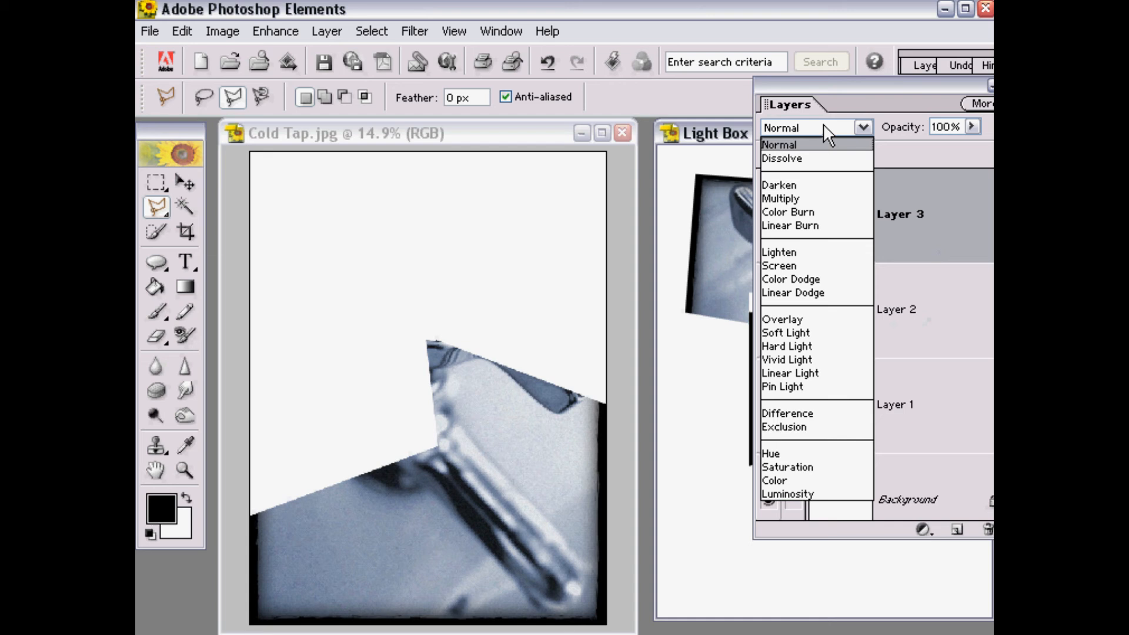
pyautogui.click(814, 196)
pyautogui.moveTo(799, 97); pyautogui.dragTo(964, 67)
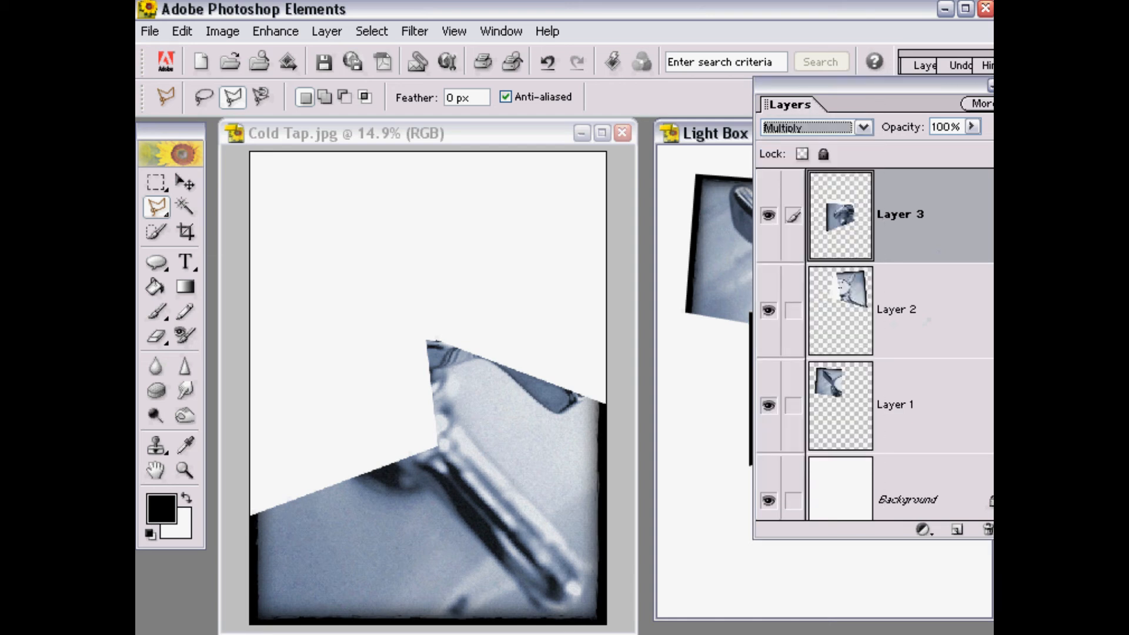
# Use Free Transform to place the third piece under the first, slightly overlapping it, and rotate it about 6.1° counterclockwise
pyautogui.click(223, 33)
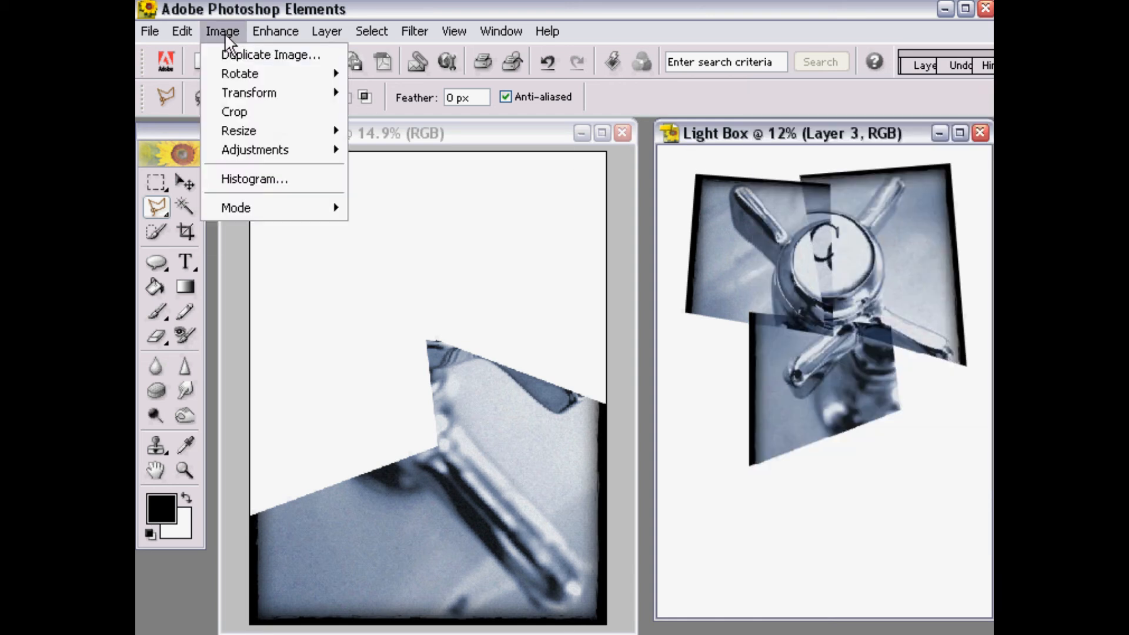
pyautogui.moveTo(234, 90)
pyautogui.click(365, 94)
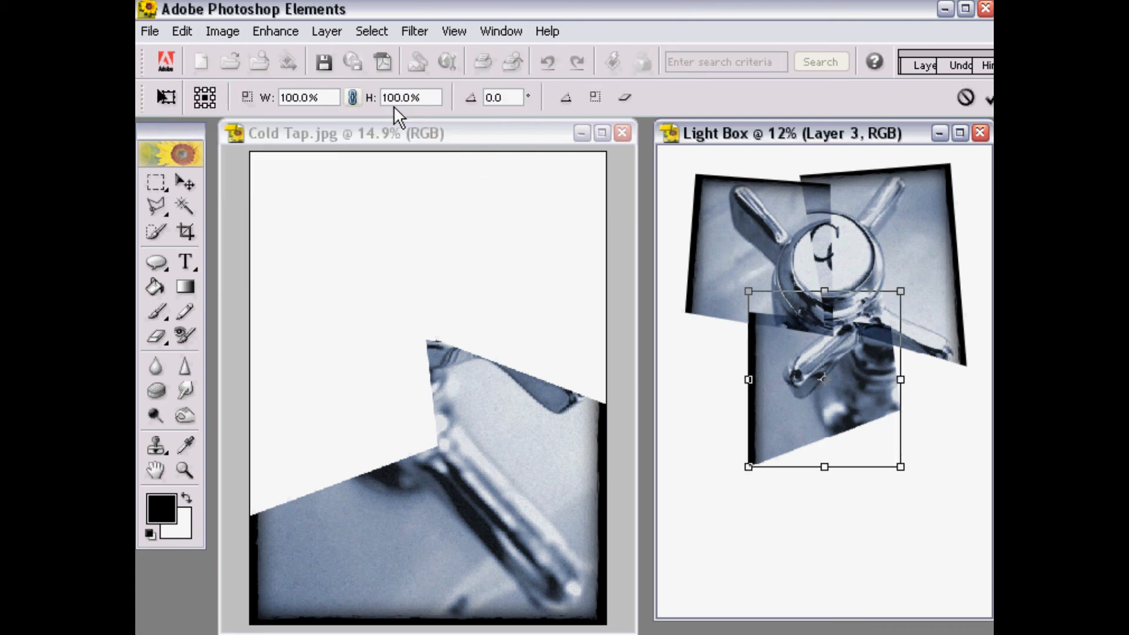
pyautogui.moveTo(792, 346); pyautogui.dragTo(732, 342)
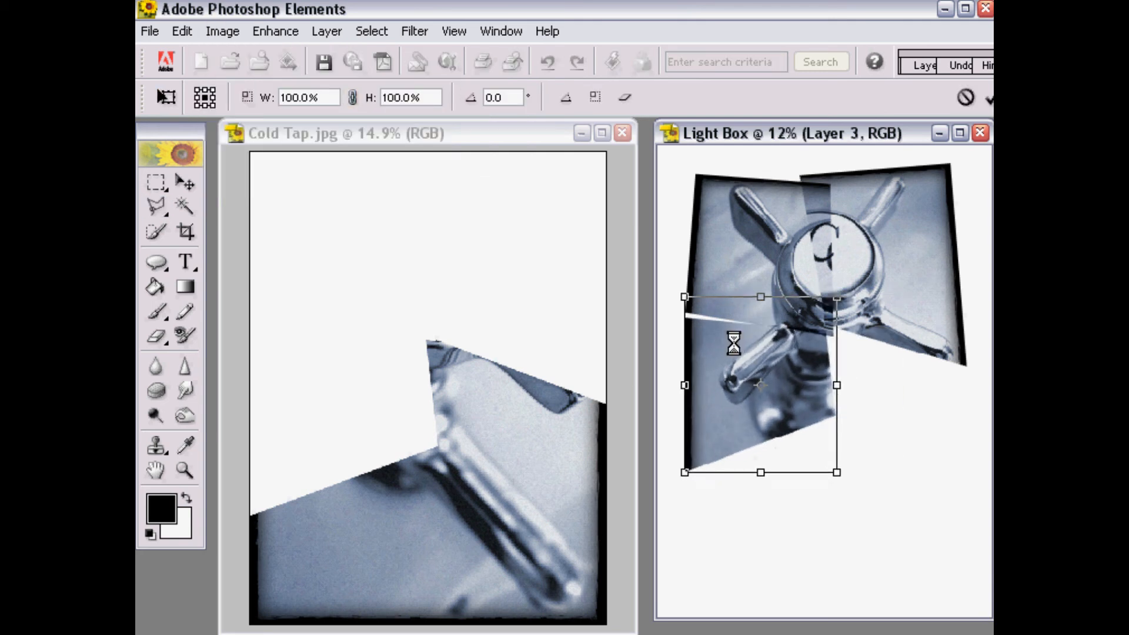
pyautogui.moveTo(844, 500); pyautogui.dragTo(860, 493)
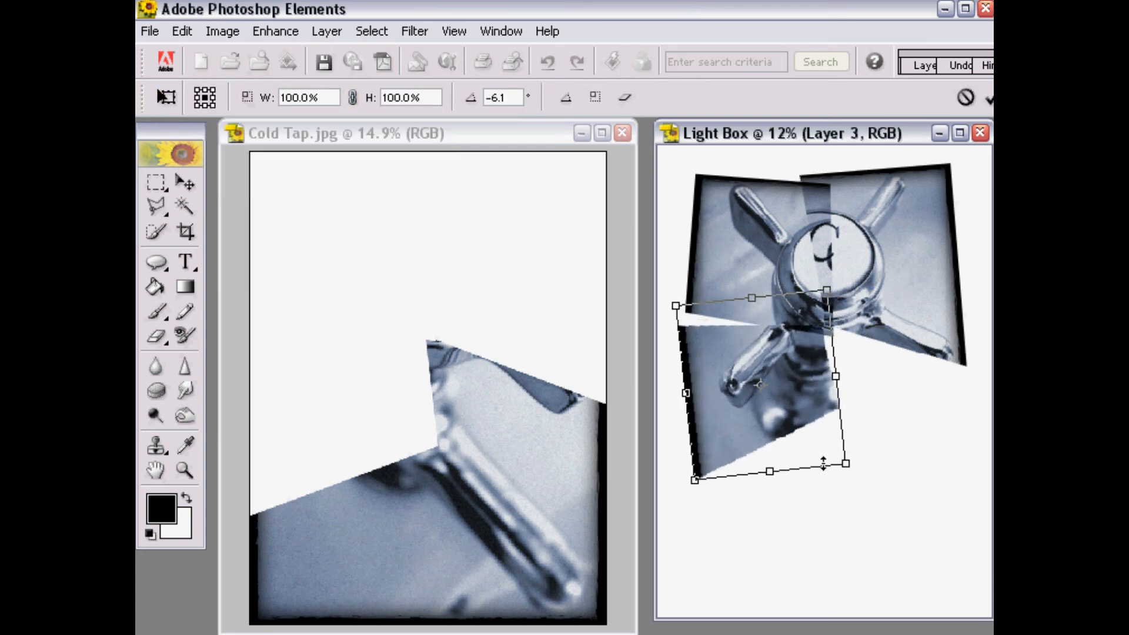
pyautogui.moveTo(803, 439); pyautogui.dragTo(808, 430)
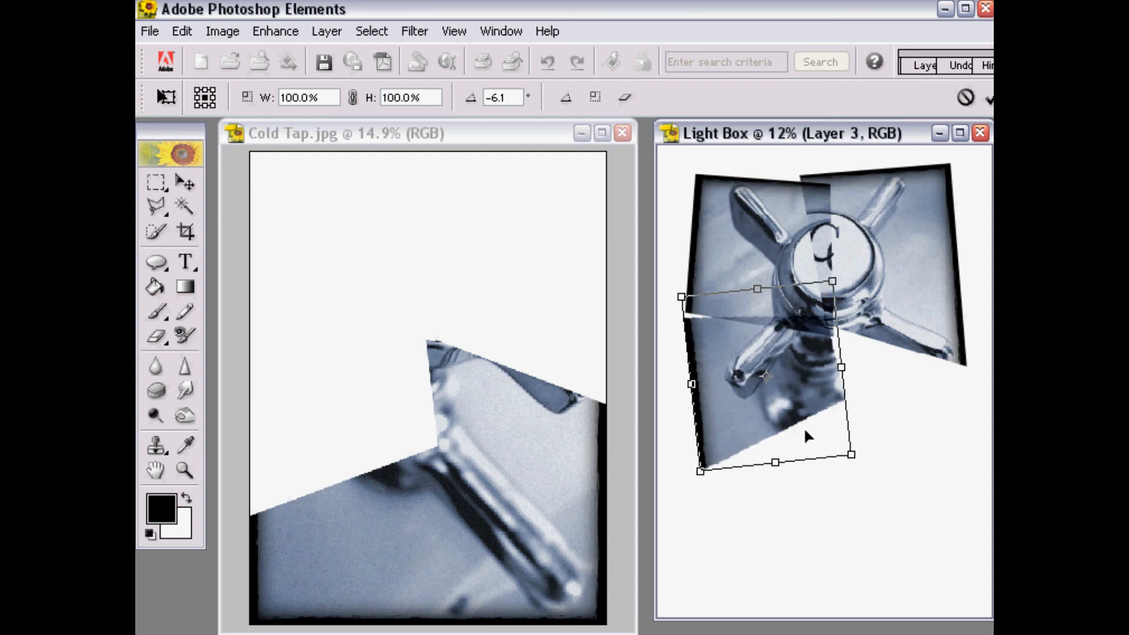
pyautogui.press('l')
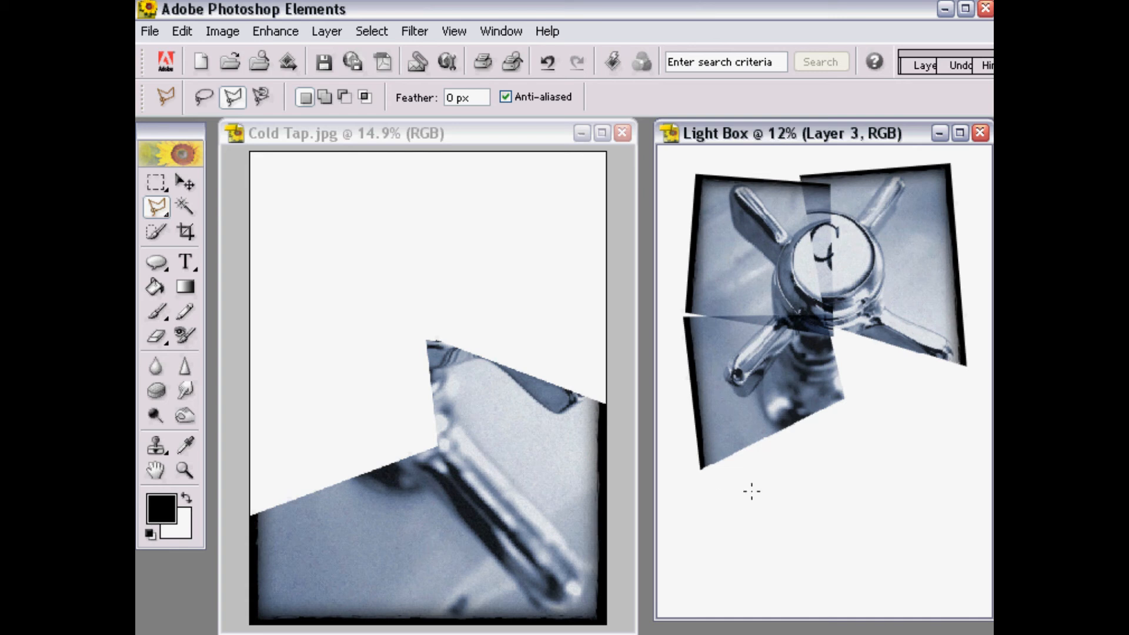
# Select the last remaining piece at the Cold Tap photo's lower-right corner with the Polygonal Lasso and cut it out
pyautogui.click(618, 357)
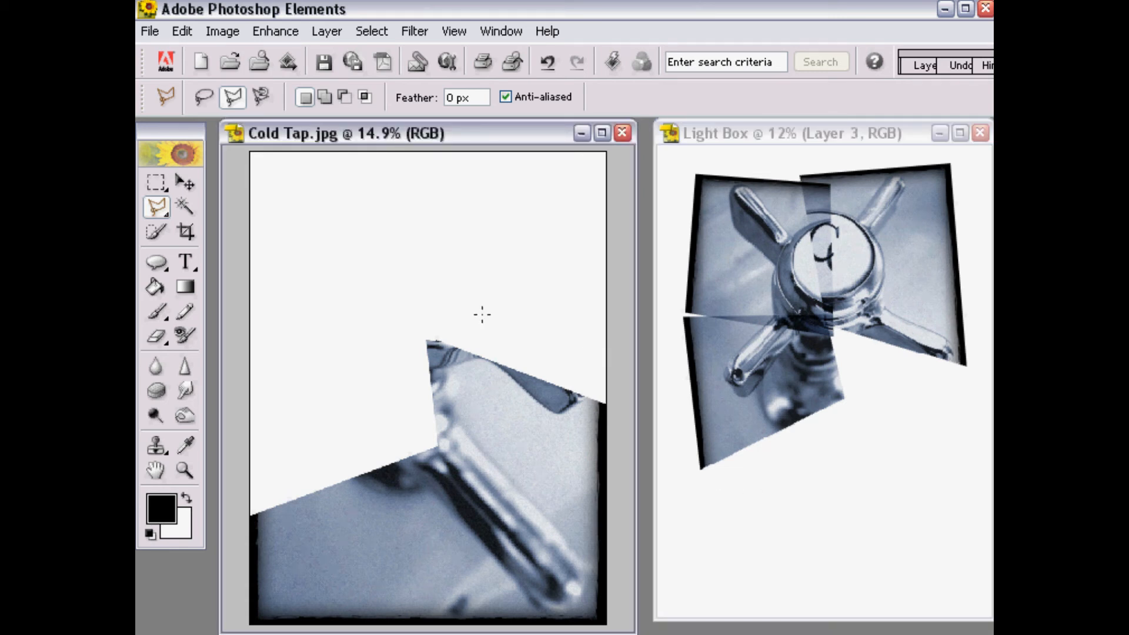
pyautogui.click(386, 325)
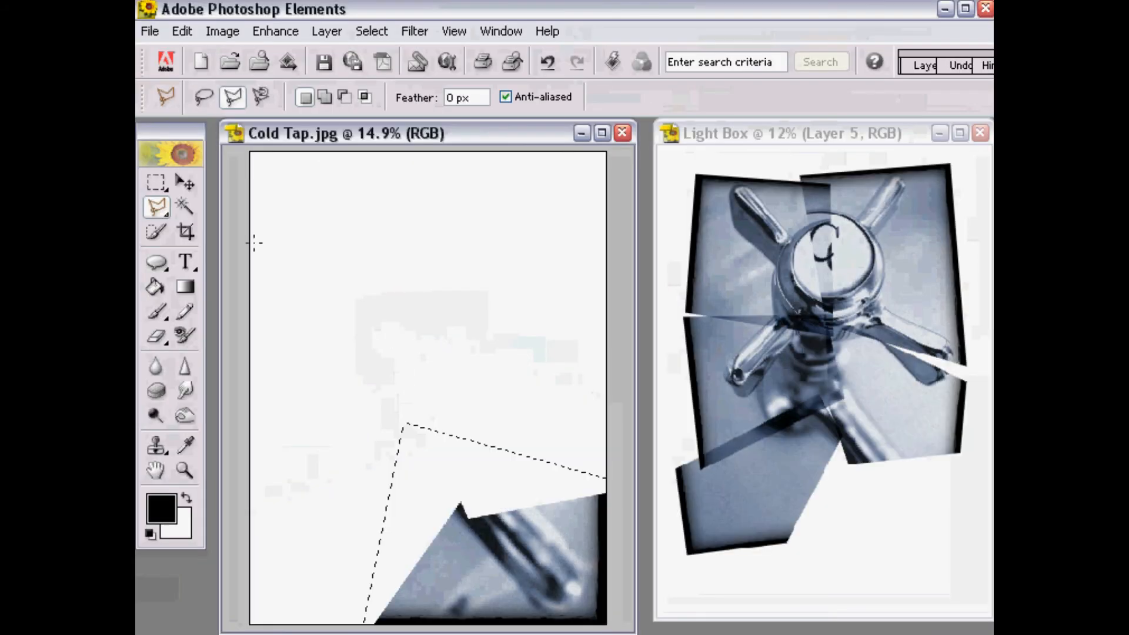
pyautogui.click(183, 29)
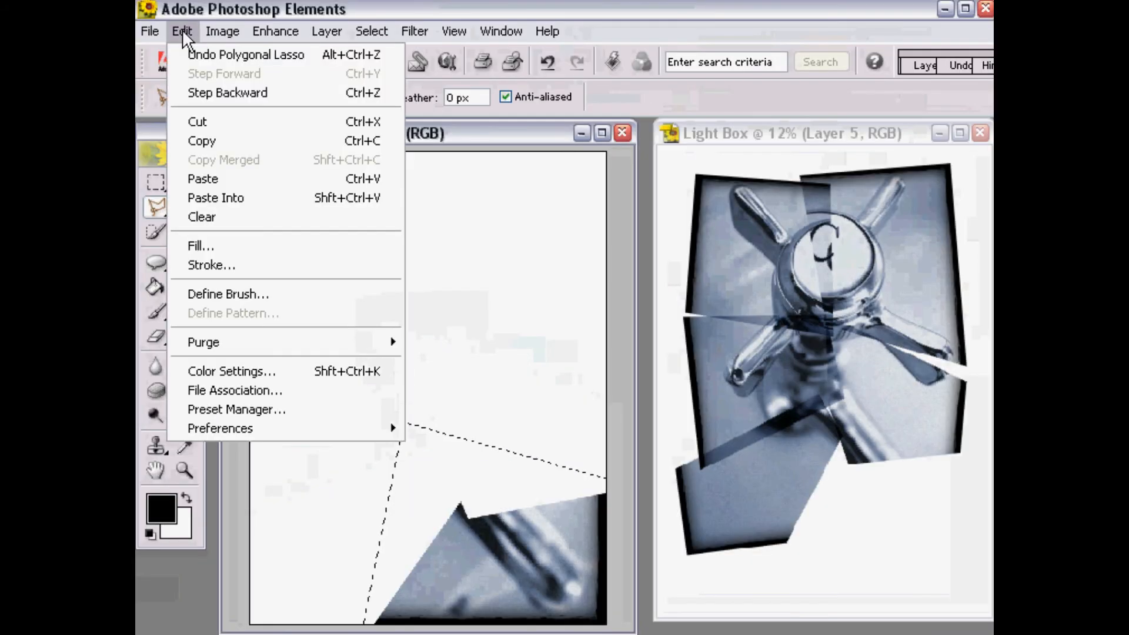
pyautogui.click(199, 121)
# Paste the cut lower-right piece into the Light Box document and set its layer blending mode to Multiply
pyautogui.click(848, 544)
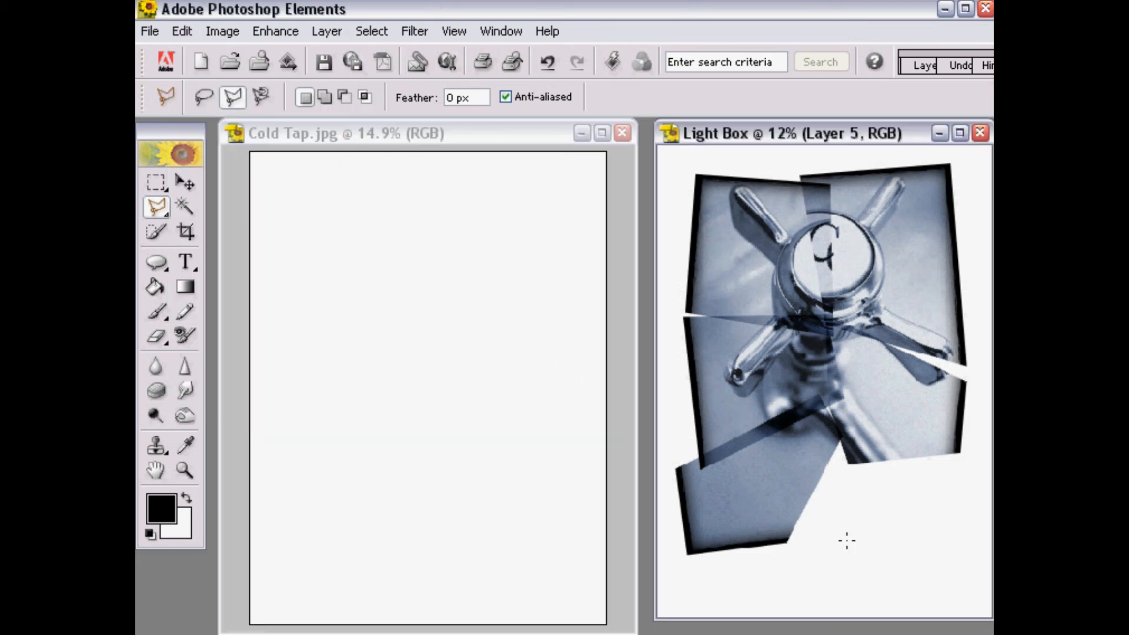
pyautogui.click(175, 31)
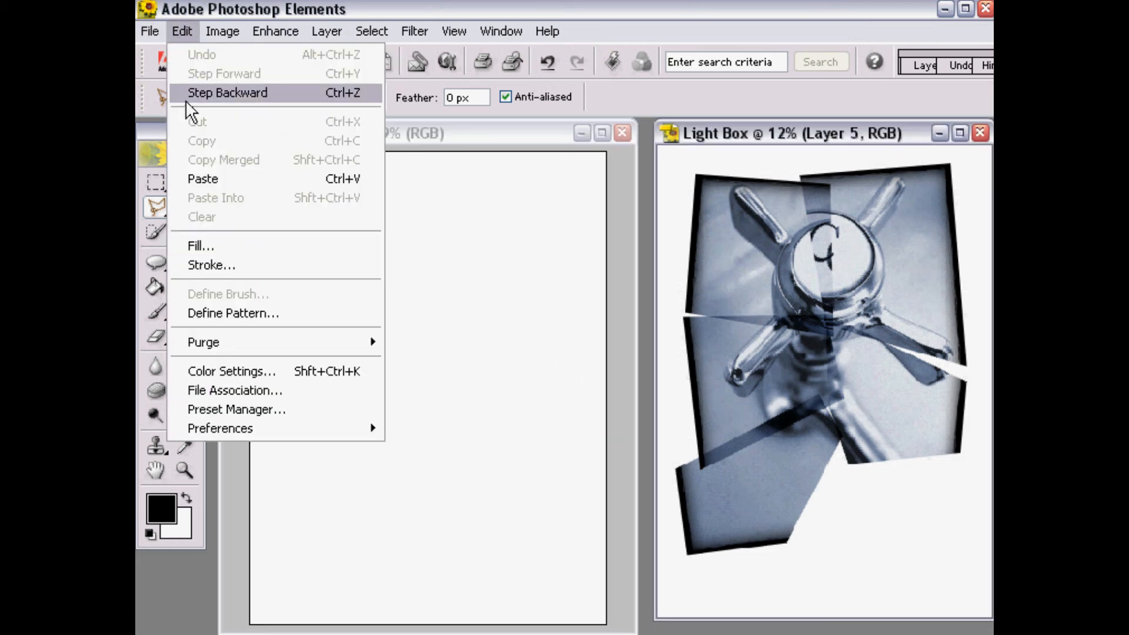
pyautogui.click(203, 179)
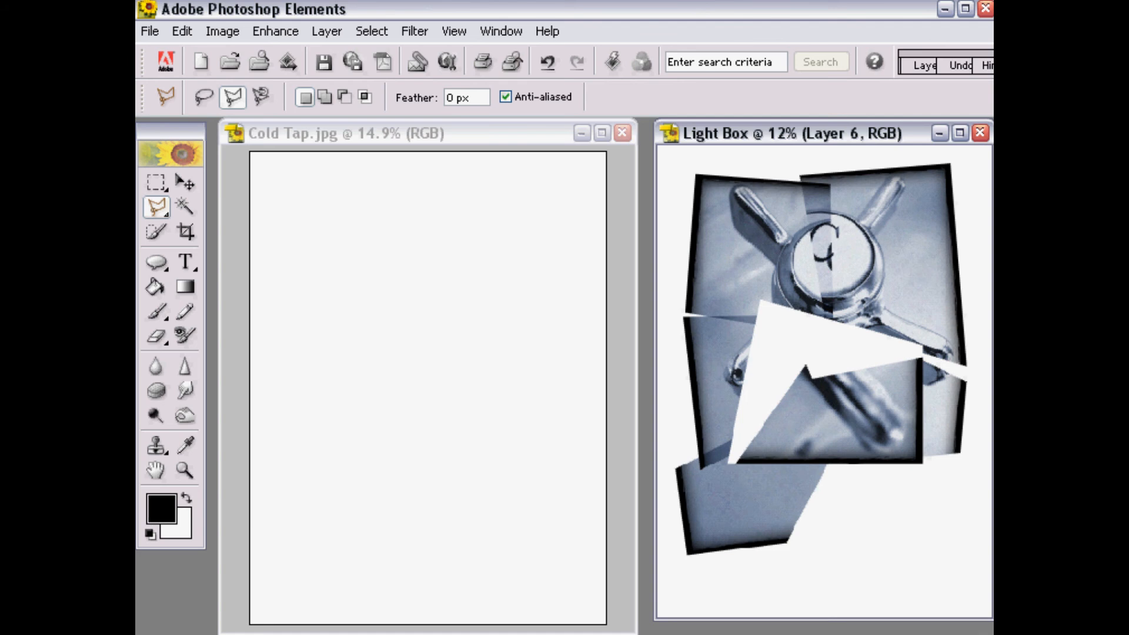
pyautogui.click(924, 65)
pyautogui.click(820, 167)
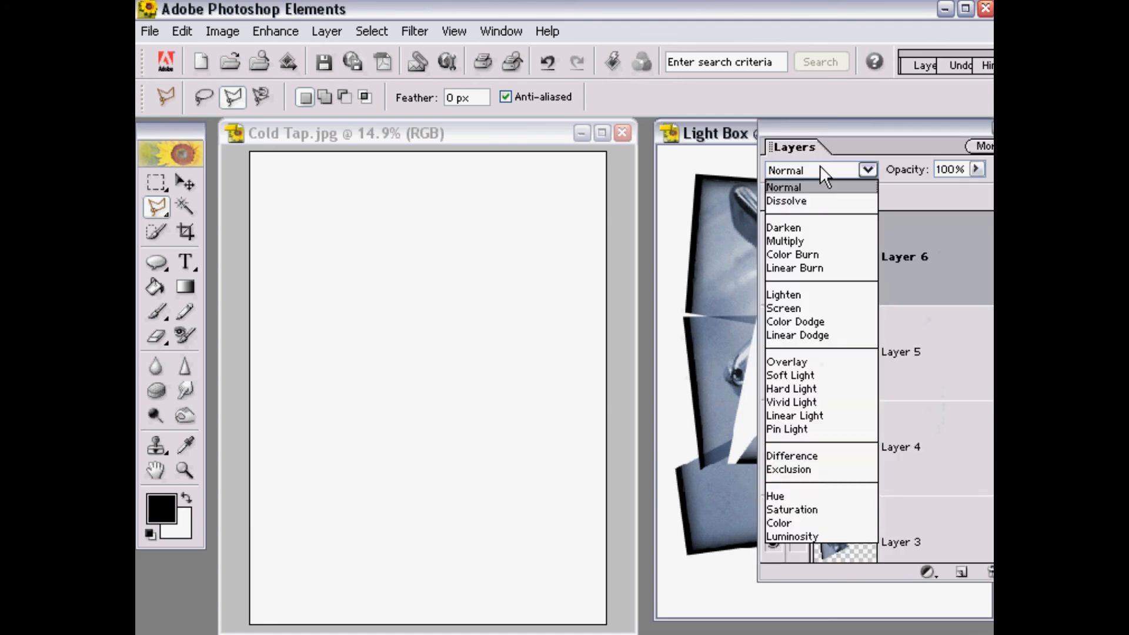
pyautogui.click(810, 237)
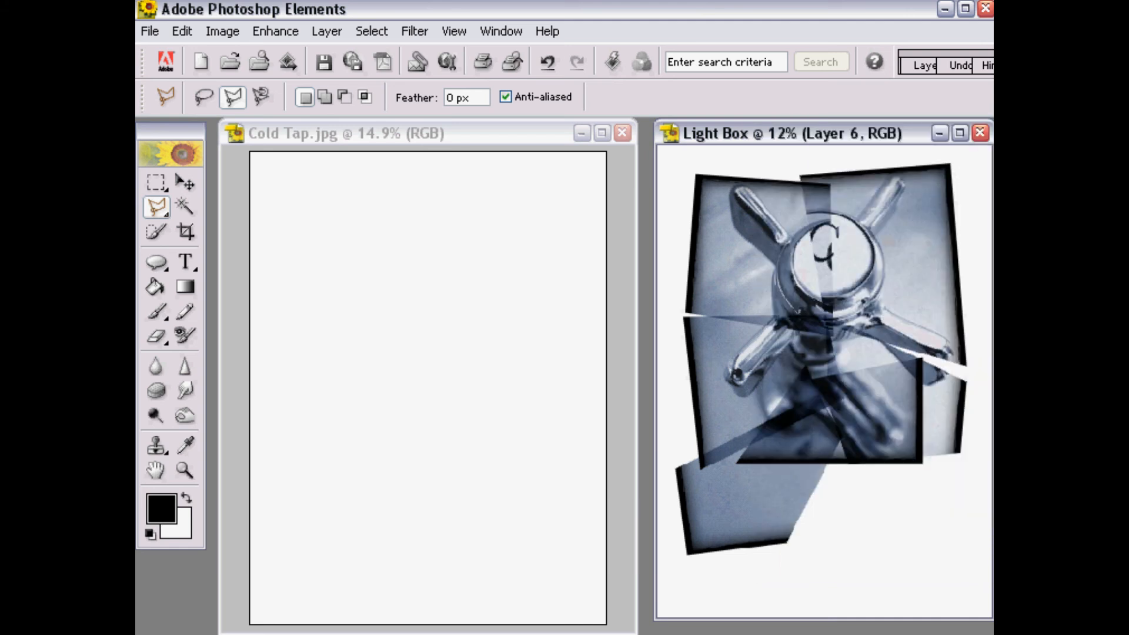
# Use Free Transform to place the last piece in the collage's lower-right corner, overlapping its neighbours, and rotate it about 4.2° counterclockwise
pyautogui.click(235, 27)
pyautogui.moveTo(296, 89)
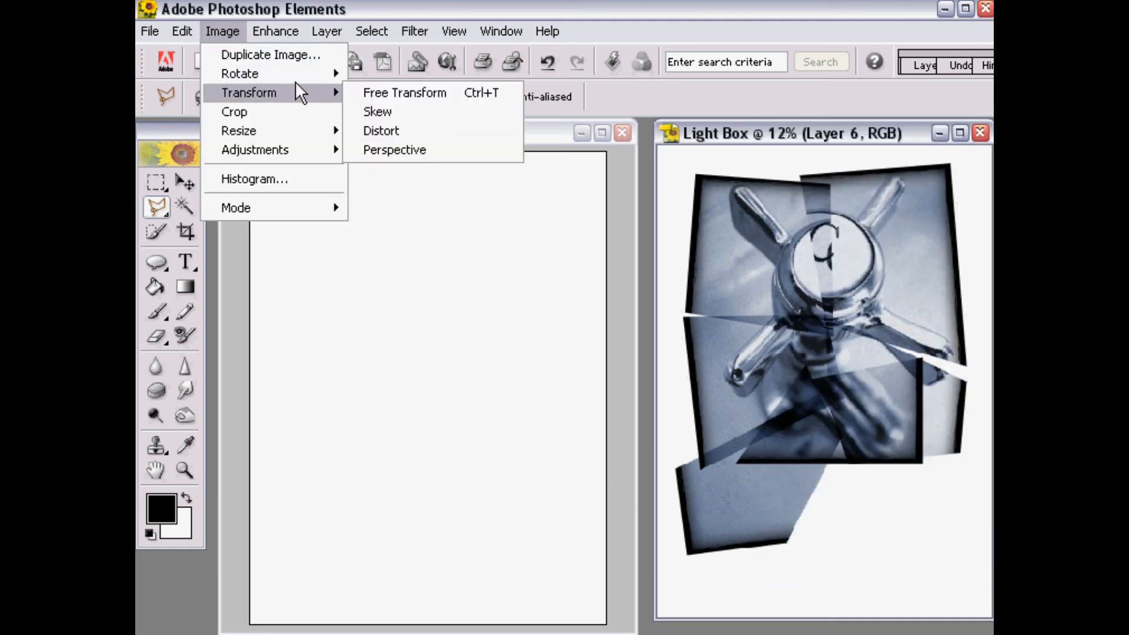
pyautogui.click(400, 93)
pyautogui.moveTo(815, 434); pyautogui.dragTo(849, 516)
pyautogui.moveTo(920, 559); pyautogui.dragTo(937, 562)
pyautogui.moveTo(910, 491); pyautogui.dragTo(909, 484)
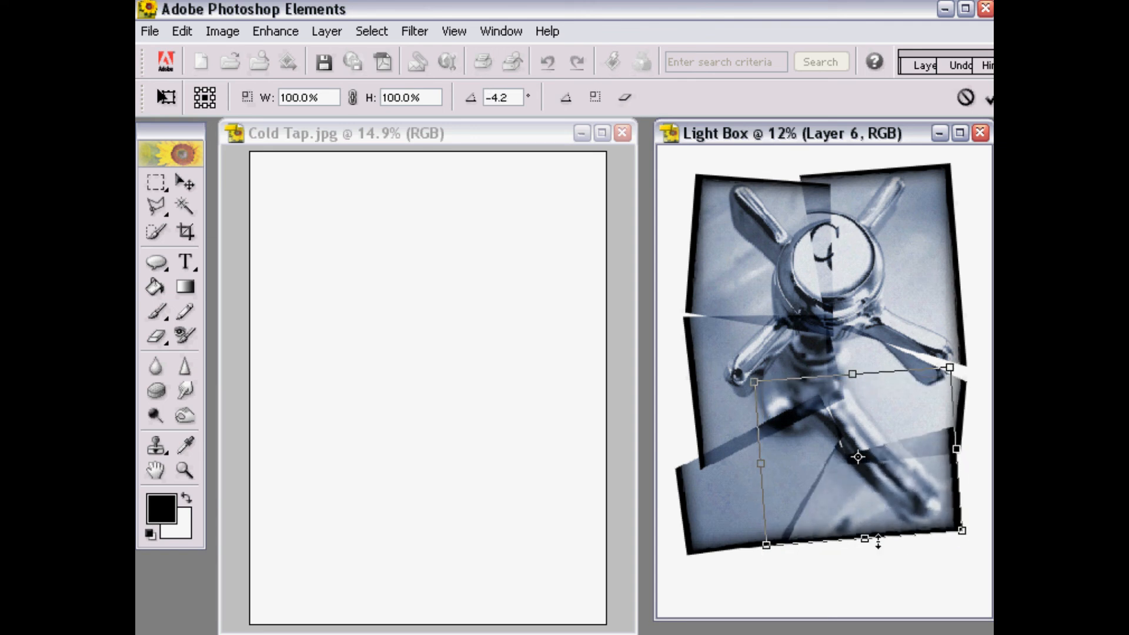
pyautogui.click(988, 100)
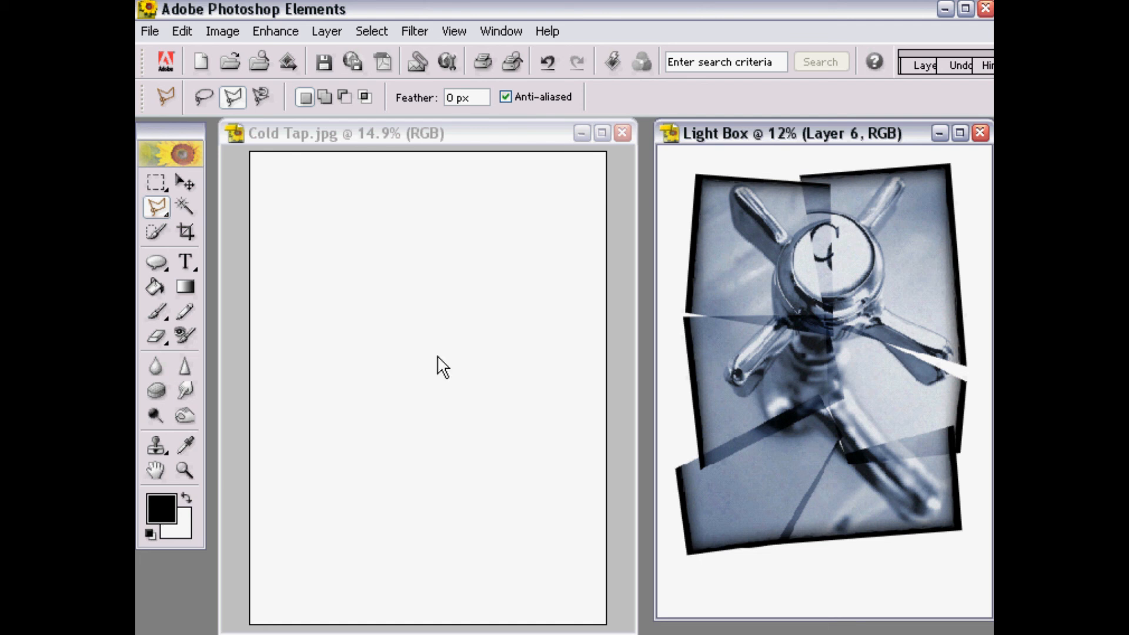
# Fine-tune the position of the lower-right piece with the Move tool, keeping a slight overlap with its neighbours
pyautogui.click(186, 183)
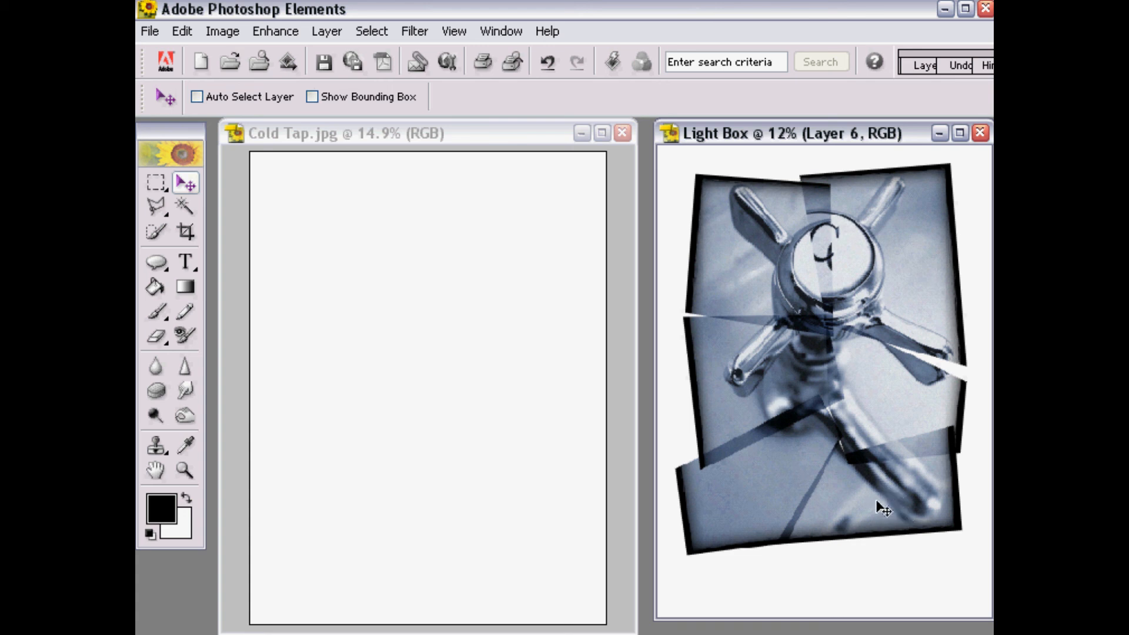
pyautogui.moveTo(878, 503)
pyautogui.mouseDown()
pyautogui.moveTo(854, 534)
pyautogui.moveTo(884, 537)
pyautogui.moveTo(872, 495)
pyautogui.mouseUp()
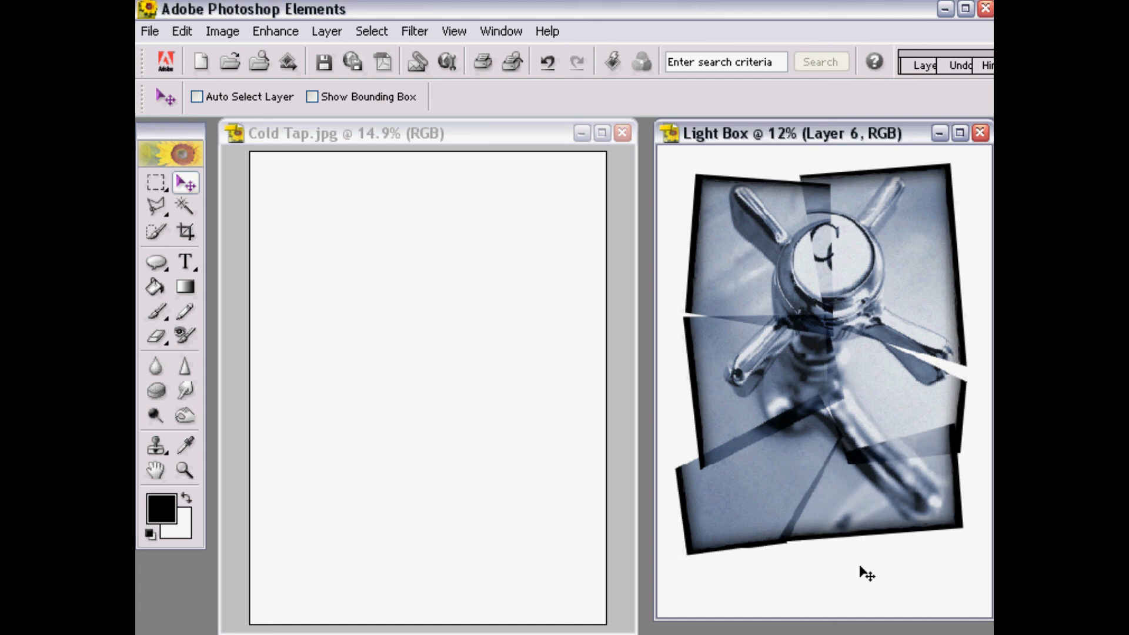
pyautogui.moveTo(852, 514); pyautogui.dragTo(853, 506)
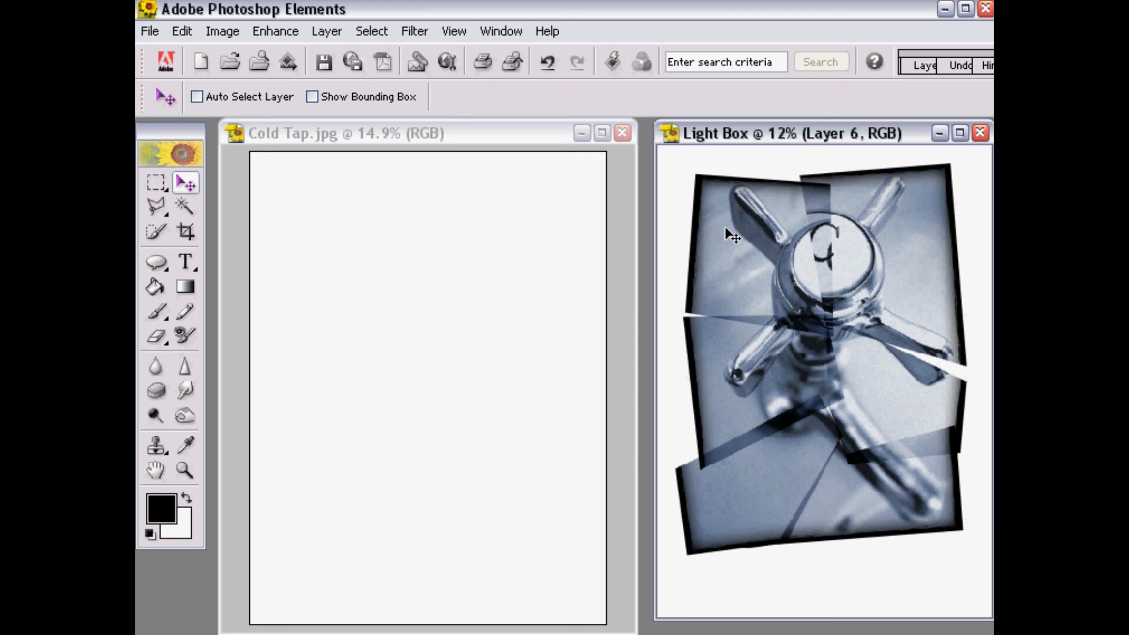
pyautogui.moveTo(742, 247); pyautogui.dragTo(729, 241)
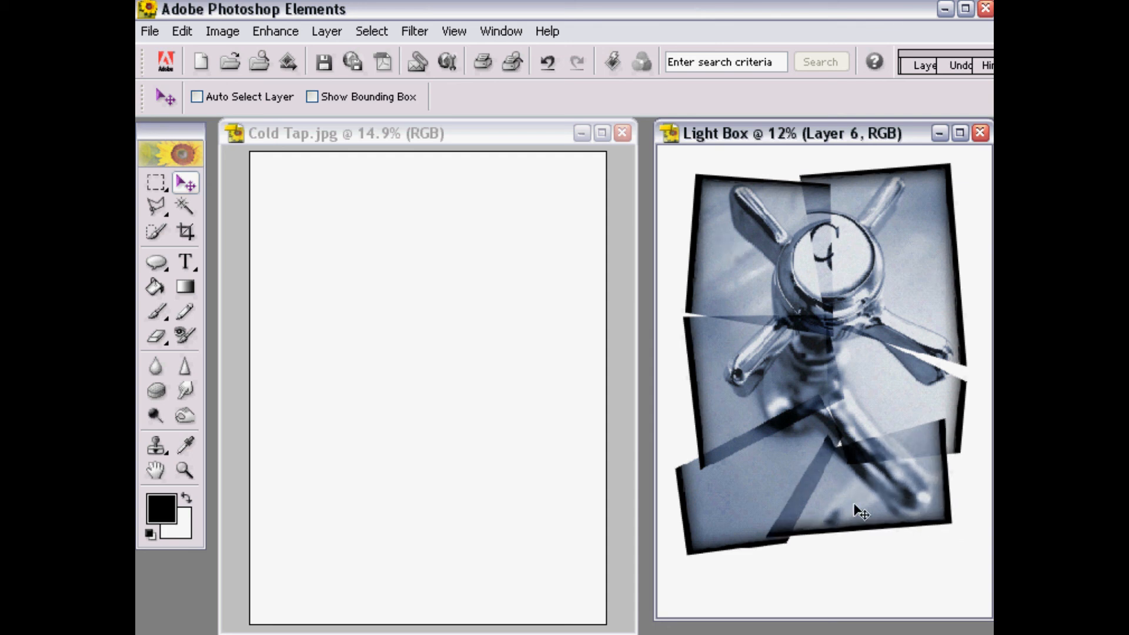
pyautogui.moveTo(883, 494); pyautogui.dragTo(893, 490)
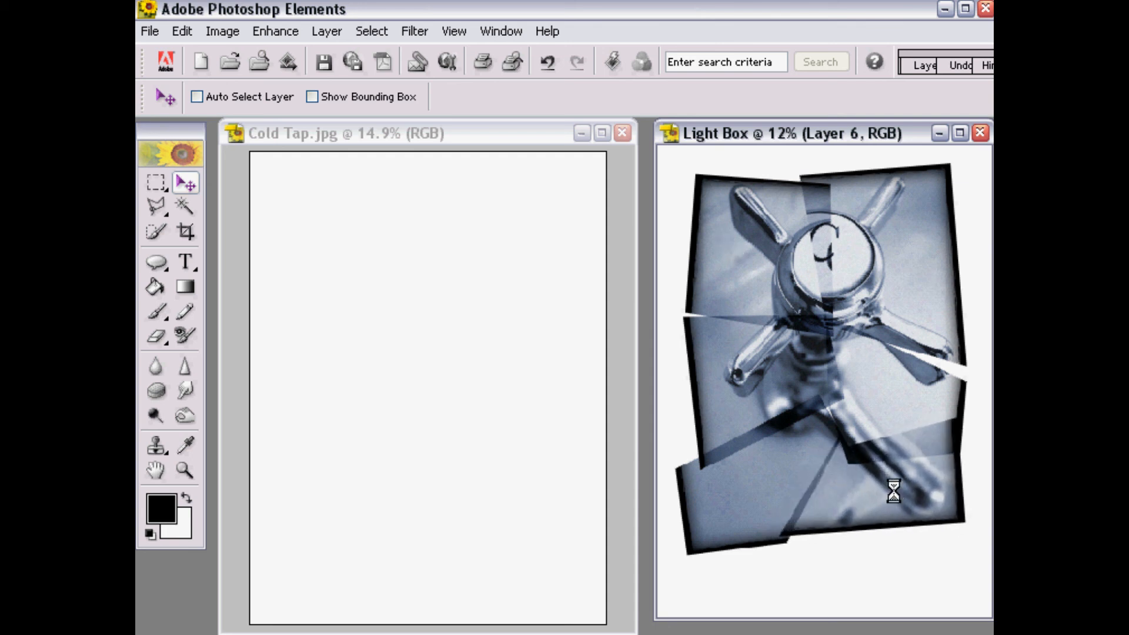
# Place the layers palette clear of the collage, select Layer 1 and move the upper-left piece slightly left
pyautogui.moveTo(917, 177); pyautogui.dragTo(431, 147)
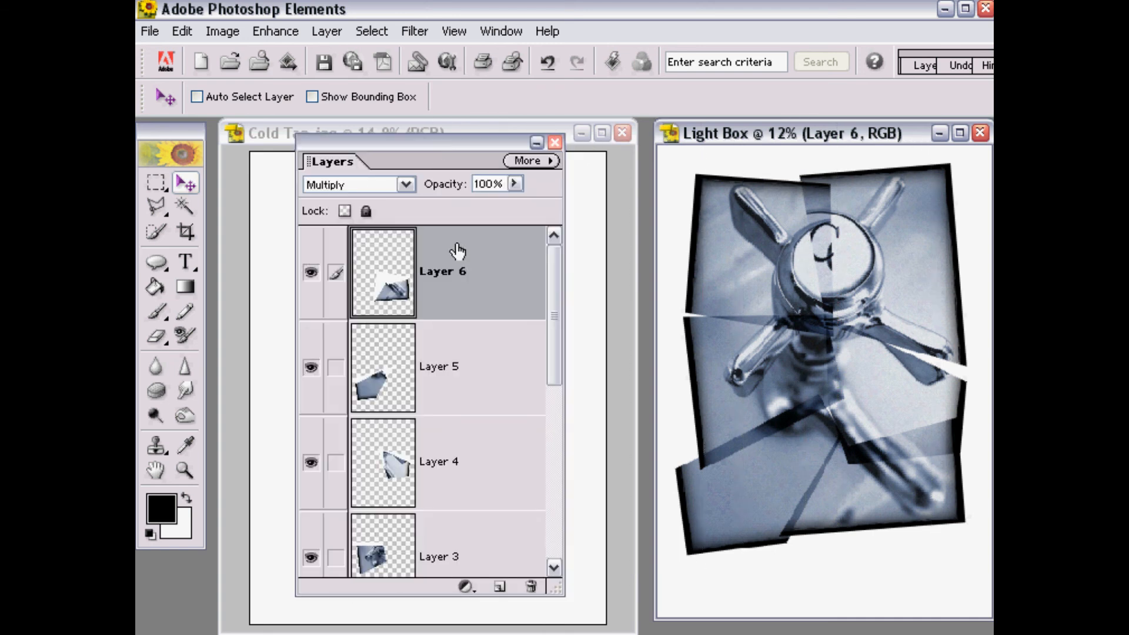
pyautogui.moveTo(556, 301); pyautogui.dragTo(556, 467)
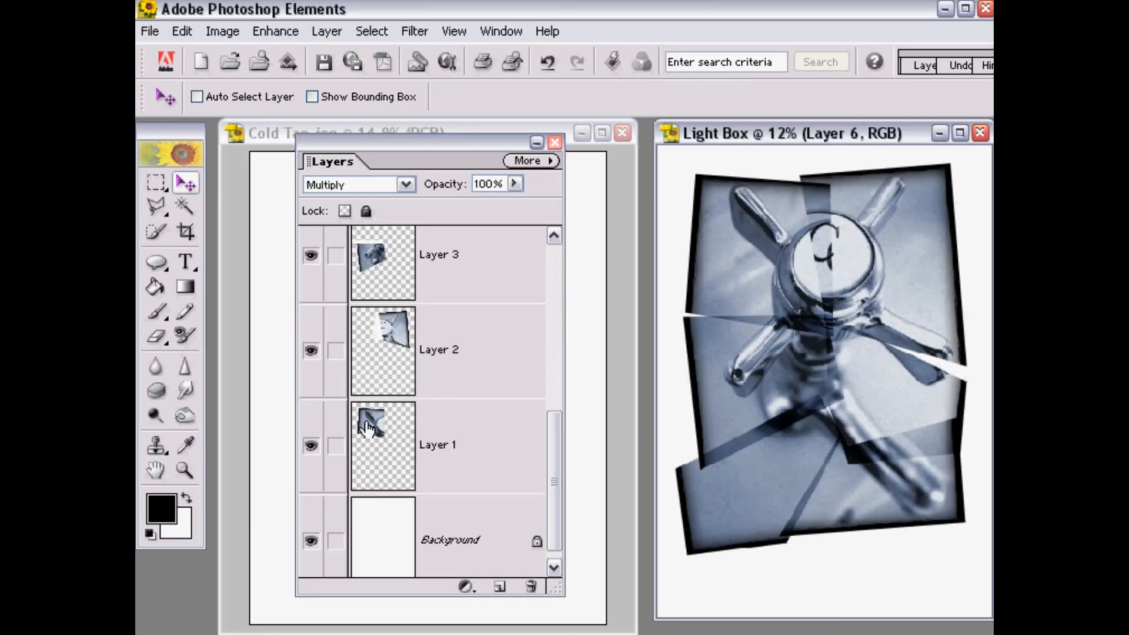
pyautogui.click(506, 480)
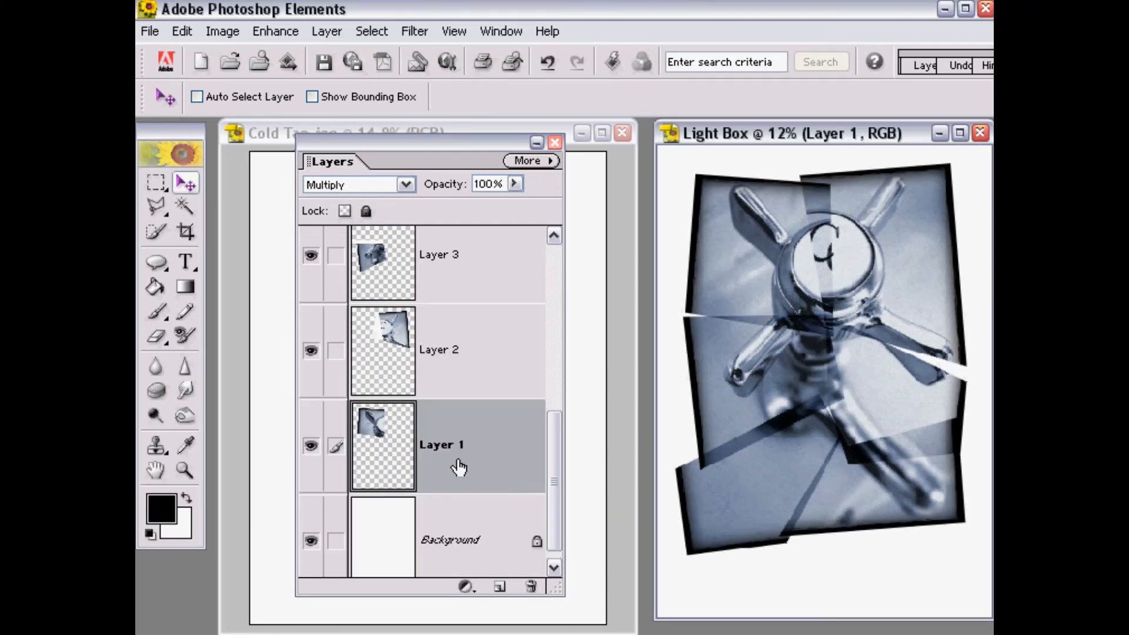
pyautogui.moveTo(767, 278)
pyautogui.mouseDown()
pyautogui.moveTo(756, 275)
pyautogui.moveTo(763, 285)
pyautogui.mouseUp()
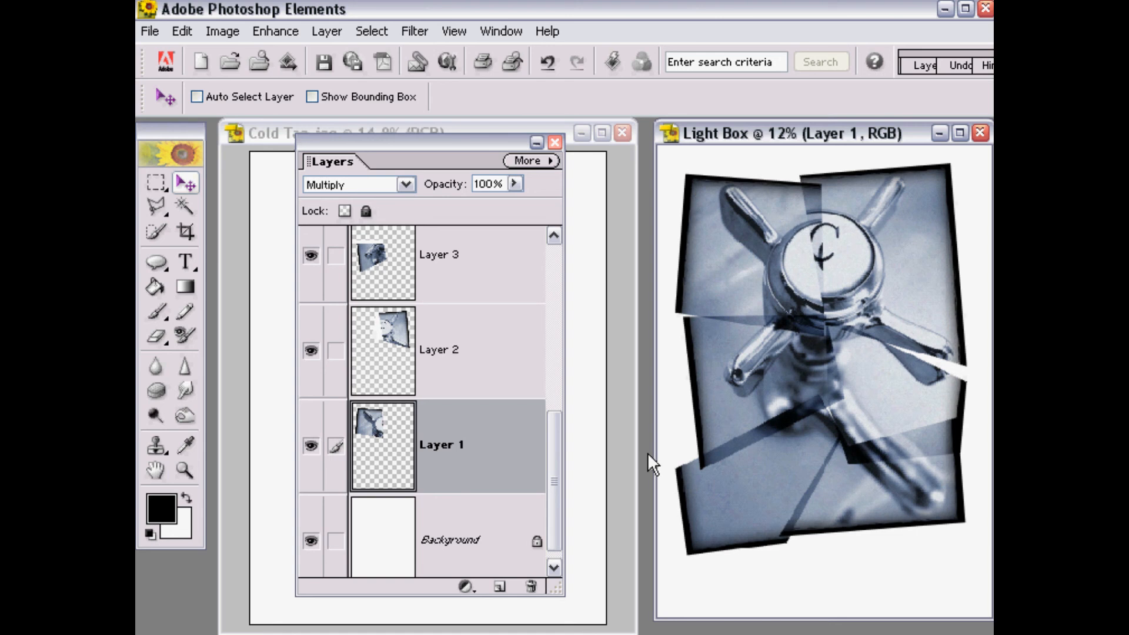
# Turn on Auto Select Layer and shift the middle-right piece up, the middle-left piece left and the lower-left piece right
pyautogui.click(197, 97)
pyautogui.hotkey('ctrl', 'v')
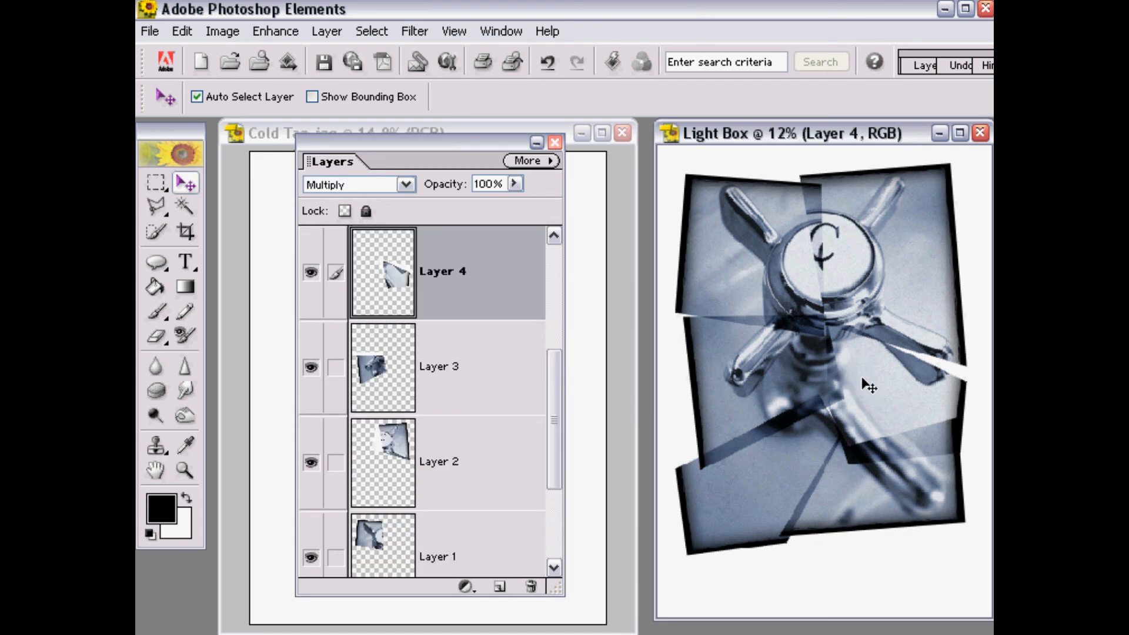
pyautogui.moveTo(867, 386)
pyautogui.mouseDown()
pyautogui.moveTo(882, 398)
pyautogui.moveTo(863, 368)
pyautogui.mouseUp()
pyautogui.moveTo(785, 370); pyautogui.dragTo(769, 368)
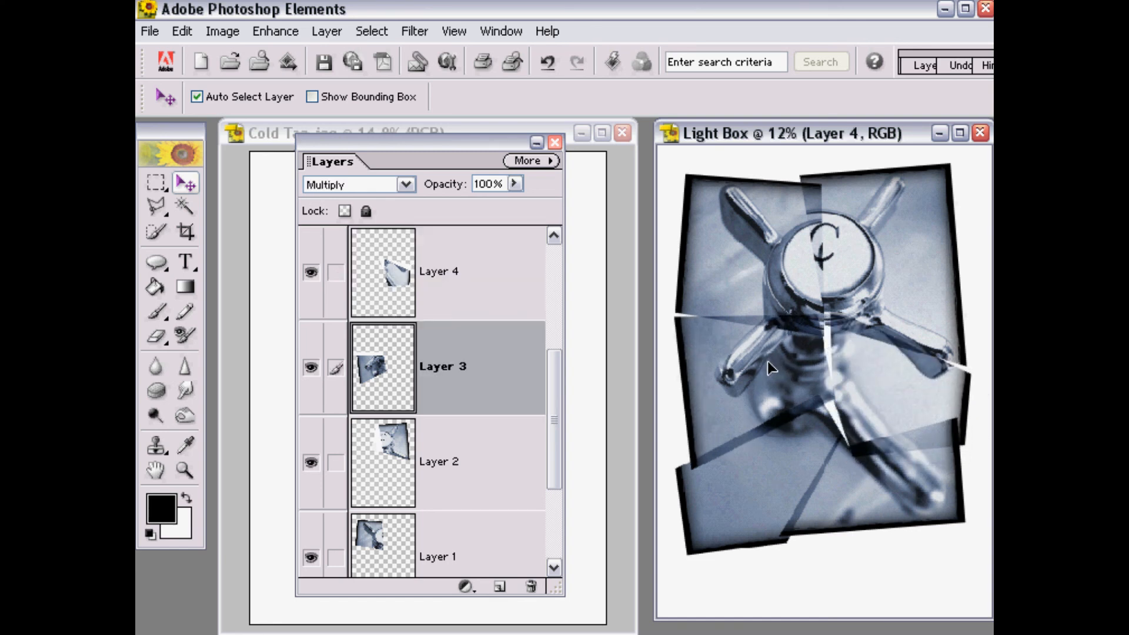
pyautogui.hotkey('ctrl', 'v')
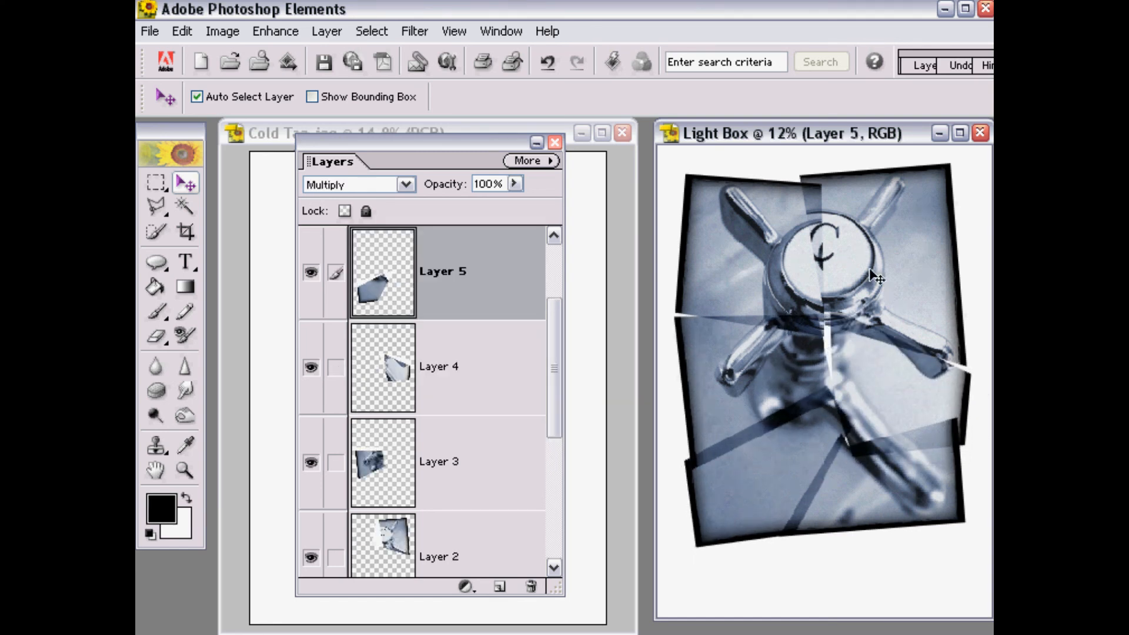
# Shift the two upper pieces up and left, raise the middle-left and lower-left pieces, and move the middle-right and lower-right pieces left
pyautogui.moveTo(877, 277); pyautogui.dragTo(778, 234)
pyautogui.click(760, 364)
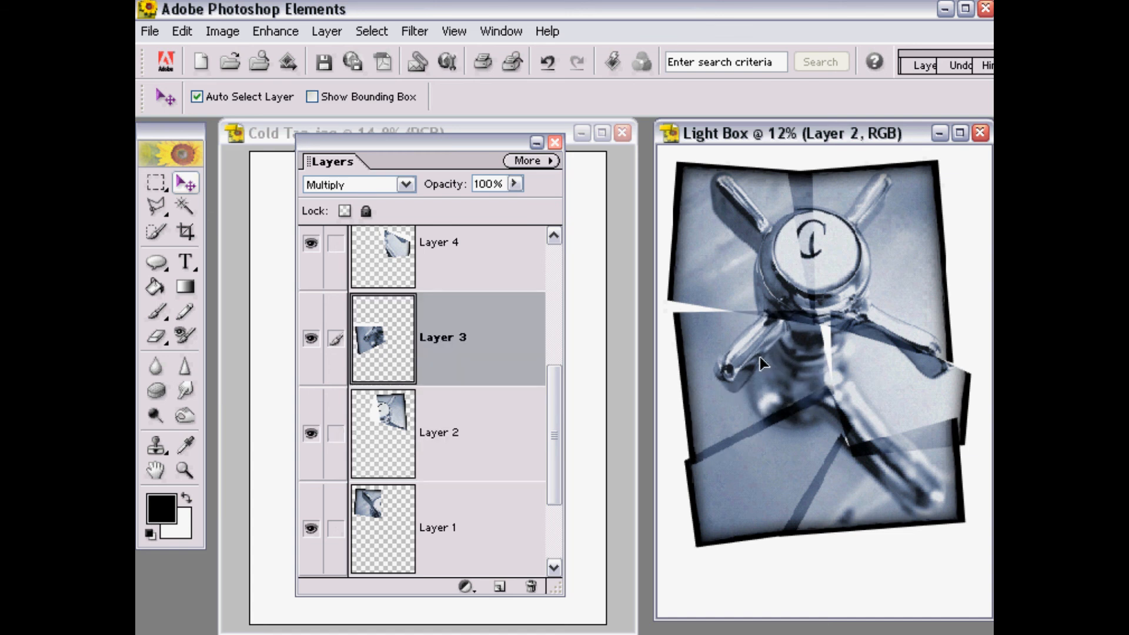
pyautogui.moveTo(760, 364); pyautogui.dragTo(758, 357)
pyautogui.hotkey('ctrl', 'v')
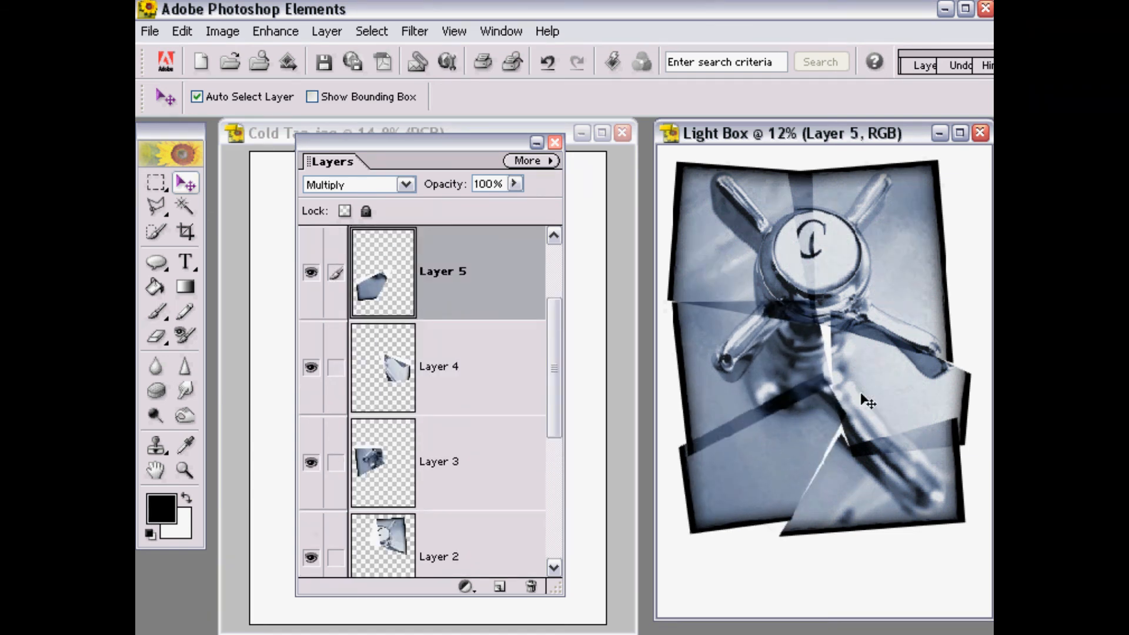
pyautogui.moveTo(868, 402); pyautogui.dragTo(852, 469)
pyautogui.hotkey('ctrl', 'v')
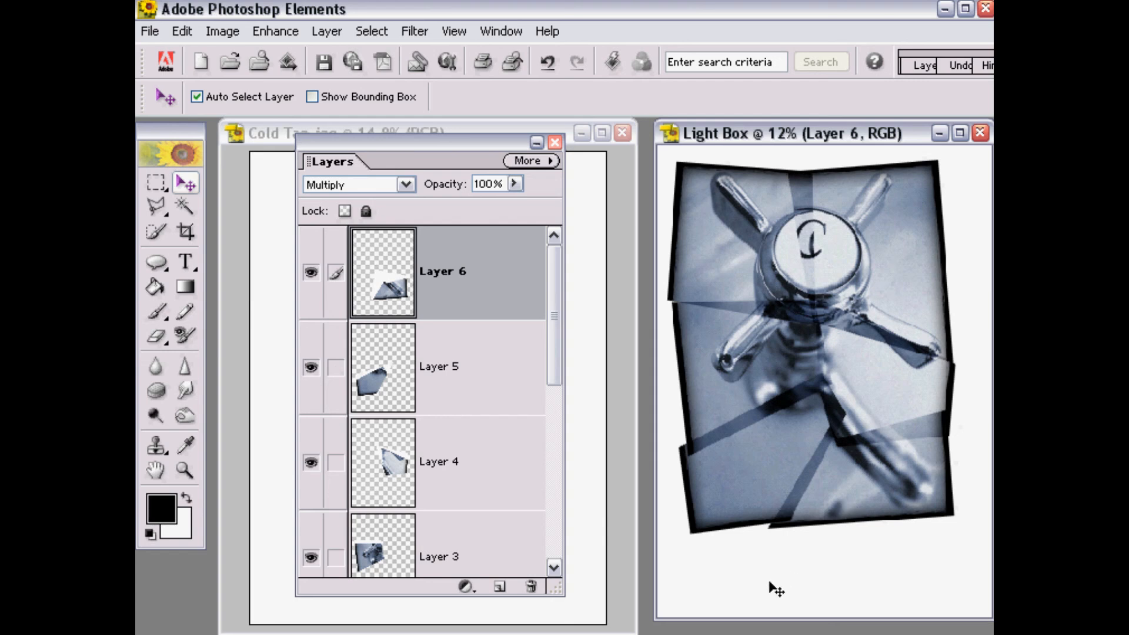